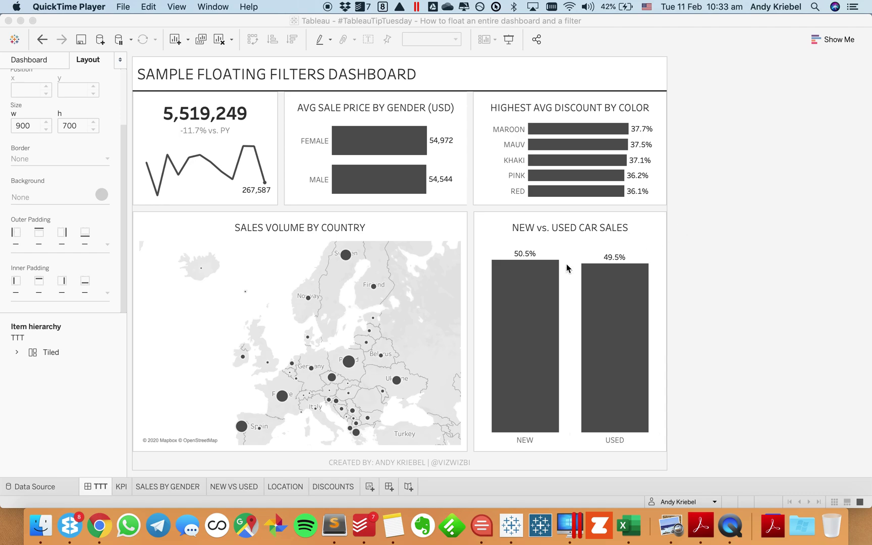
# - Add a Make filter with all 35 makes to the KPI sheet, then view the DISCOUNTS chart
pyautogui.click(121, 489)
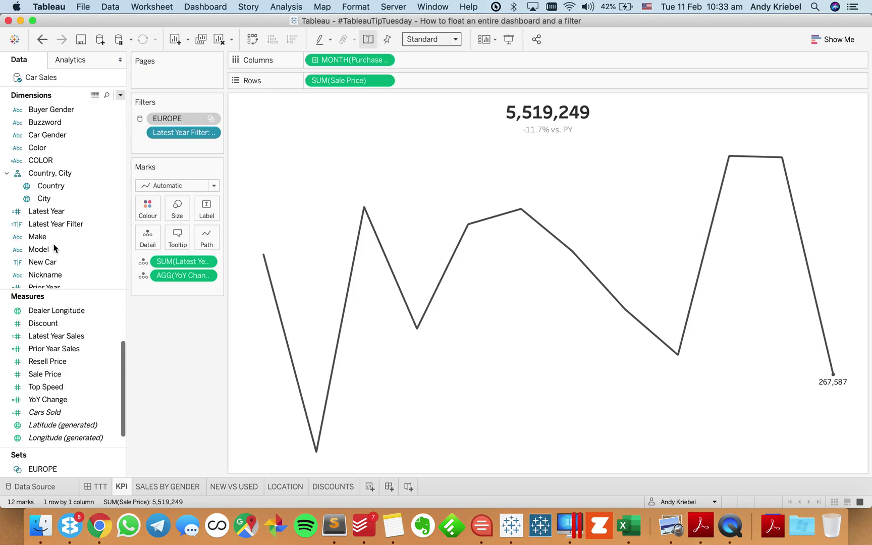
pyautogui.moveTo(41, 240); pyautogui.dragTo(168, 150)
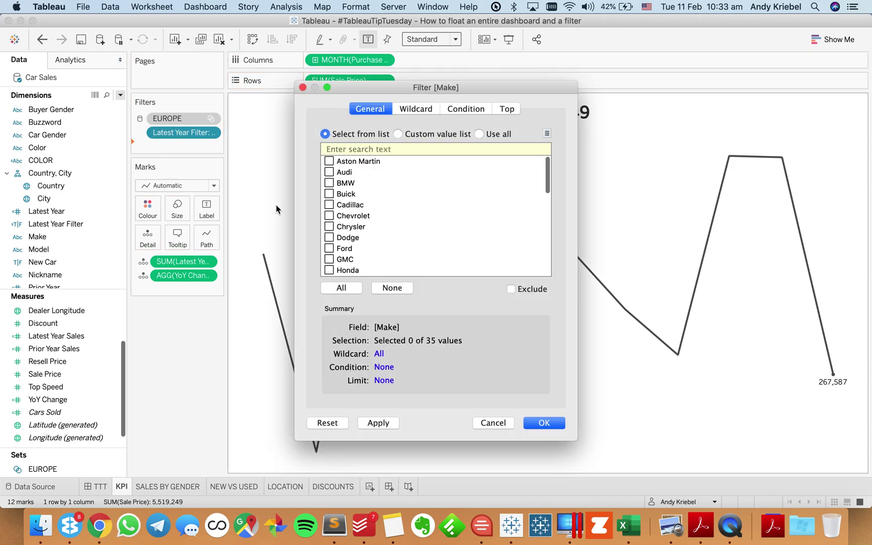
pyautogui.click(345, 289)
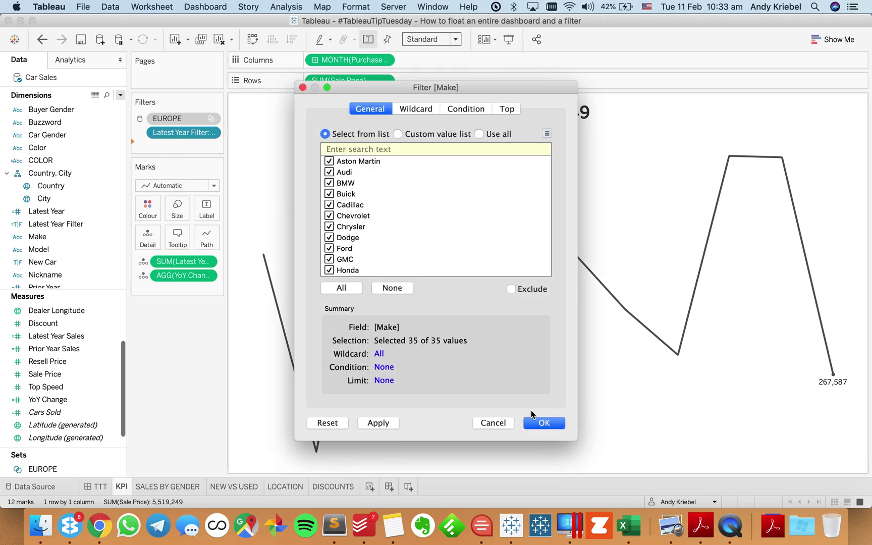
pyautogui.click(542, 423)
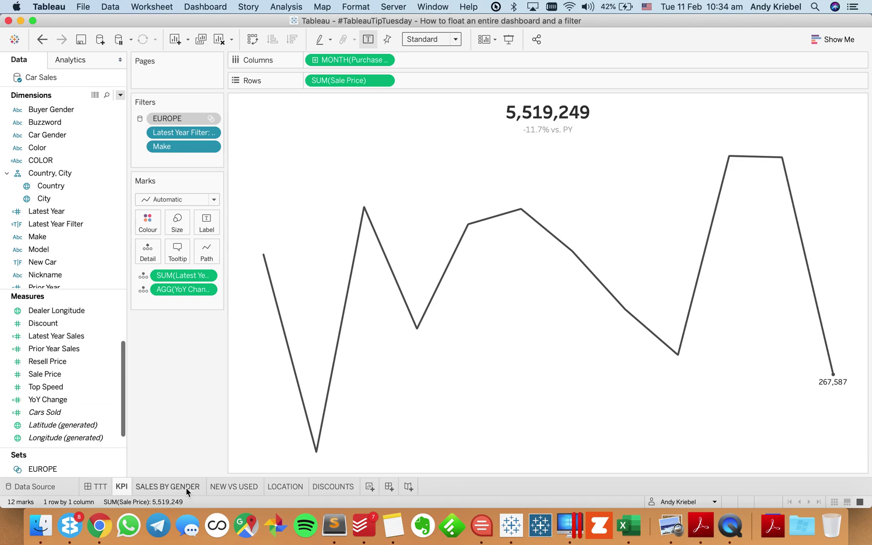
pyautogui.click(329, 487)
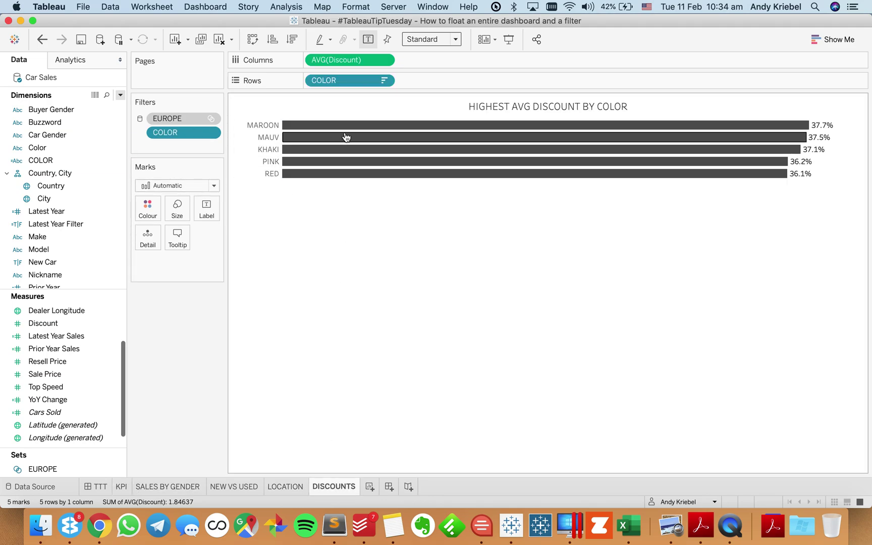
# - Apply KPI's Make filter to all sheets using this data source, add it to context, and check DISCOUNTS
pyautogui.click(123, 488)
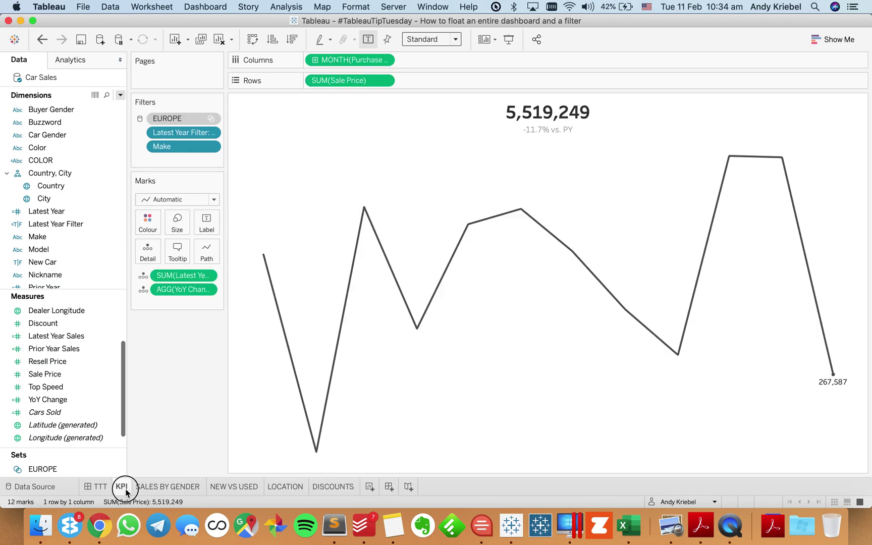
pyautogui.click(212, 150)
pyautogui.moveTo(220, 214)
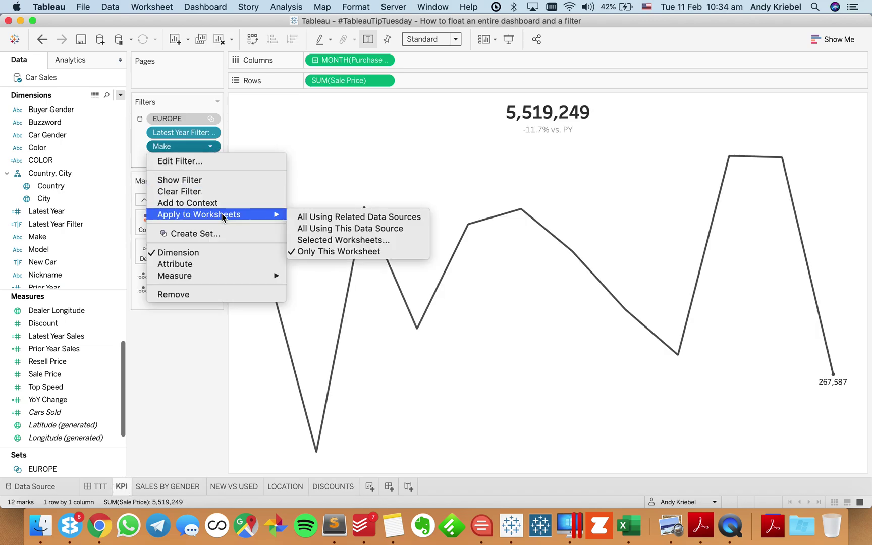
pyautogui.click(317, 229)
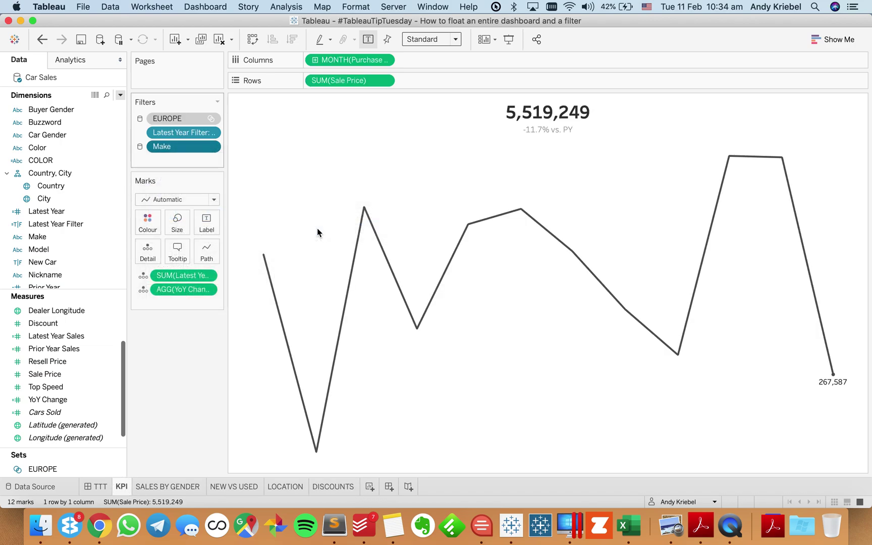
pyautogui.click(211, 149)
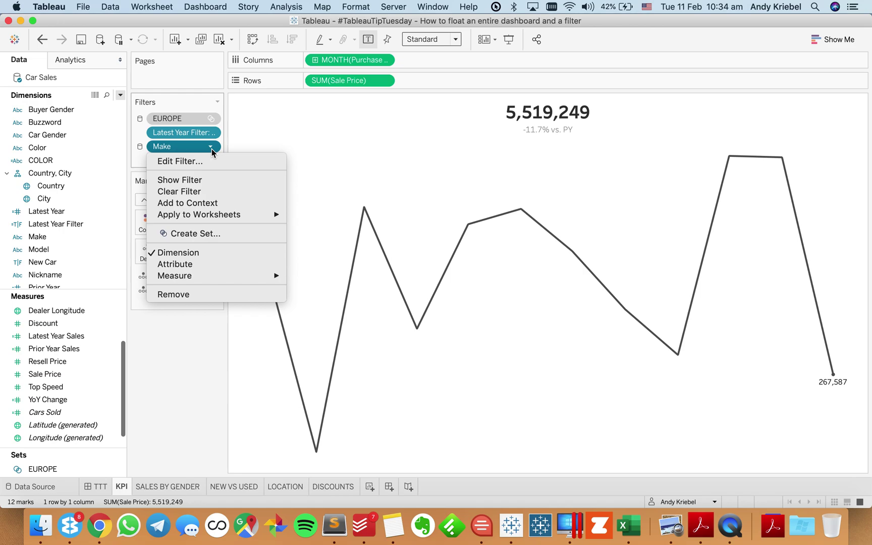
pyautogui.click(207, 203)
pyautogui.click(331, 488)
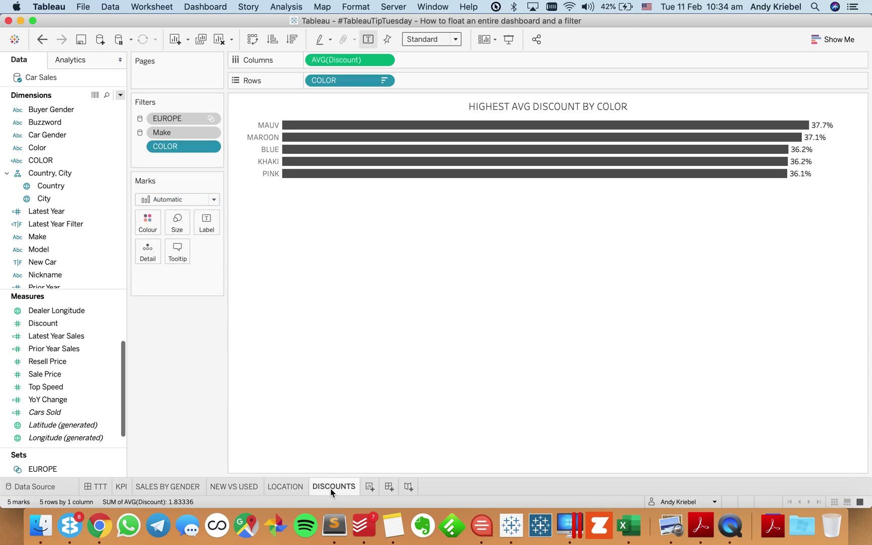
# - Show the Make filter card on the TTT dashboard from the map sheet
pyautogui.click(96, 487)
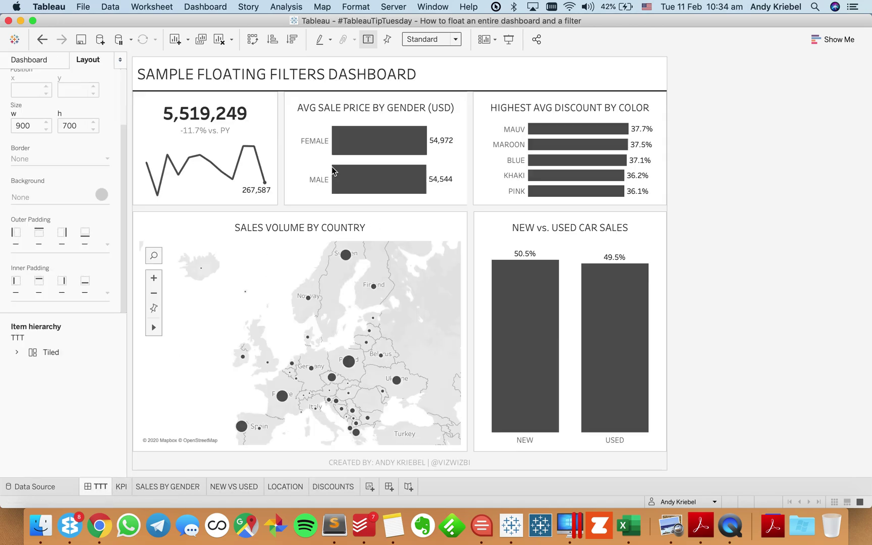
pyautogui.click(438, 234)
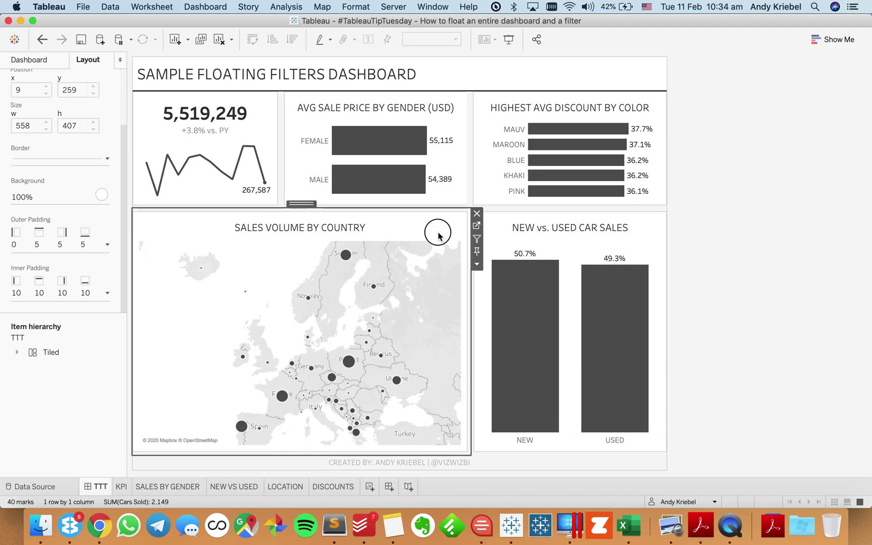
pyautogui.click(478, 265)
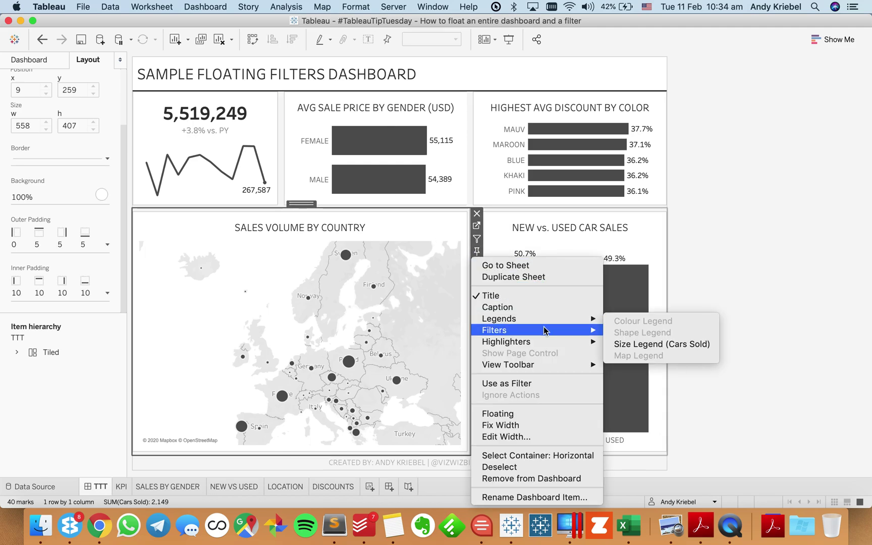
pyautogui.moveTo(546, 331)
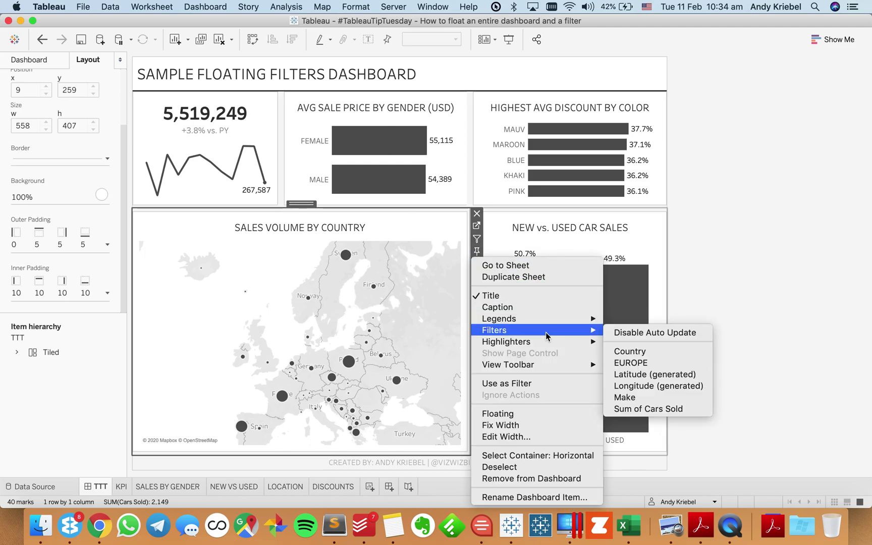
pyautogui.click(635, 399)
# - Set the Make filter to (All) and make it a Single Value (dropdown)
pyautogui.click(611, 72)
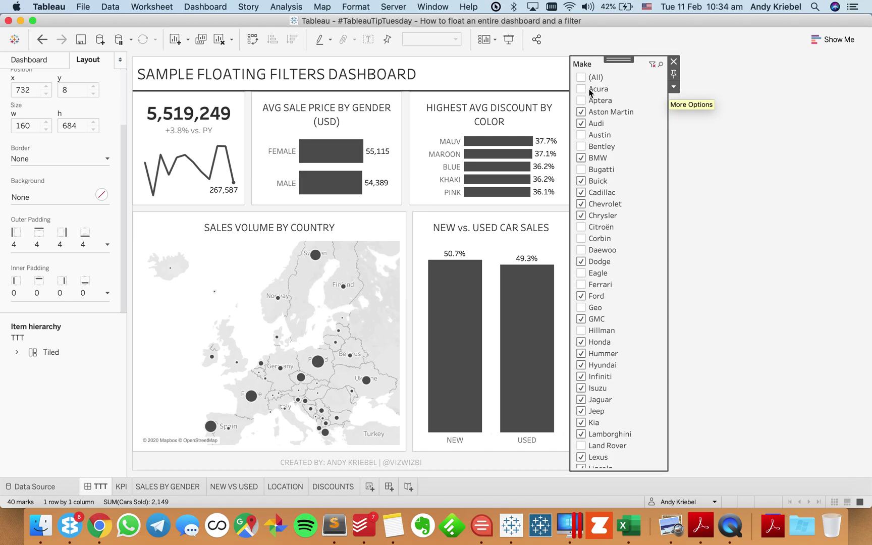
pyautogui.click(581, 77)
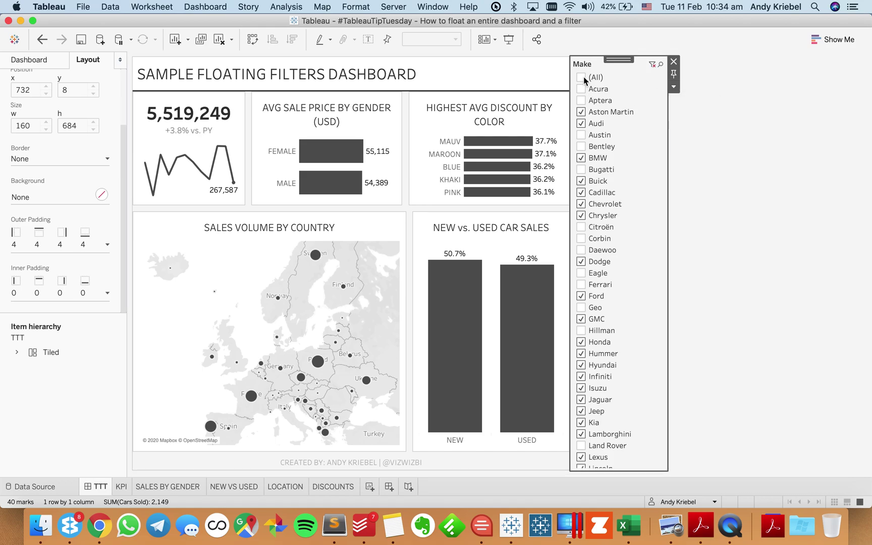
pyautogui.click(674, 87)
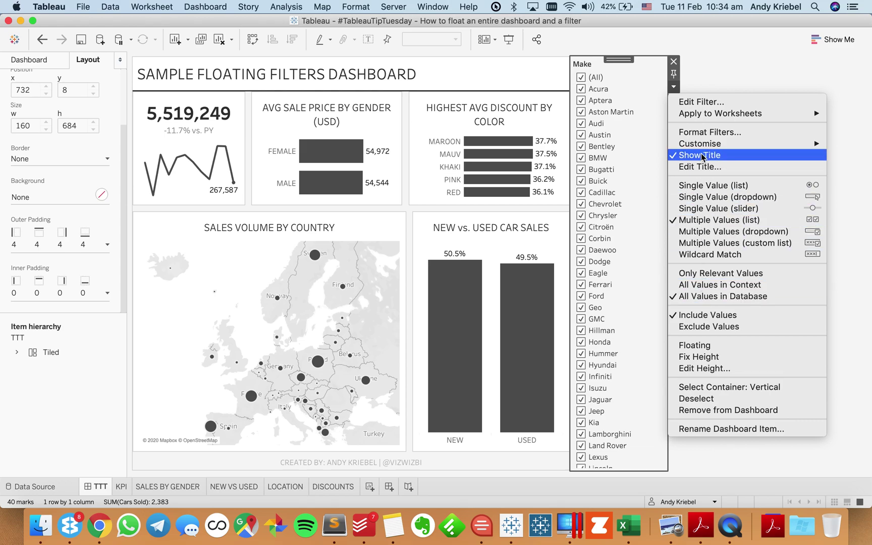
pyautogui.click(713, 198)
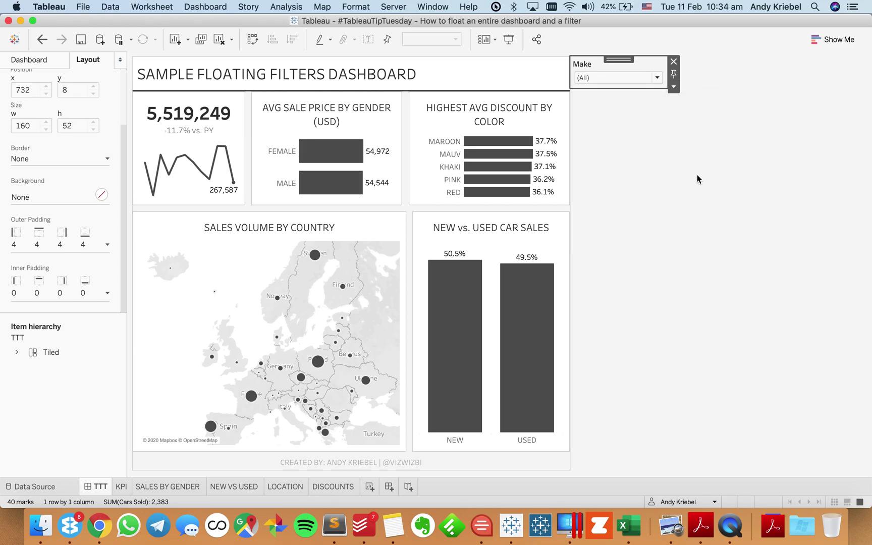
# - Retitle the Make filter card 'SELECT A MAKE'
pyautogui.doubleClick(593, 66)
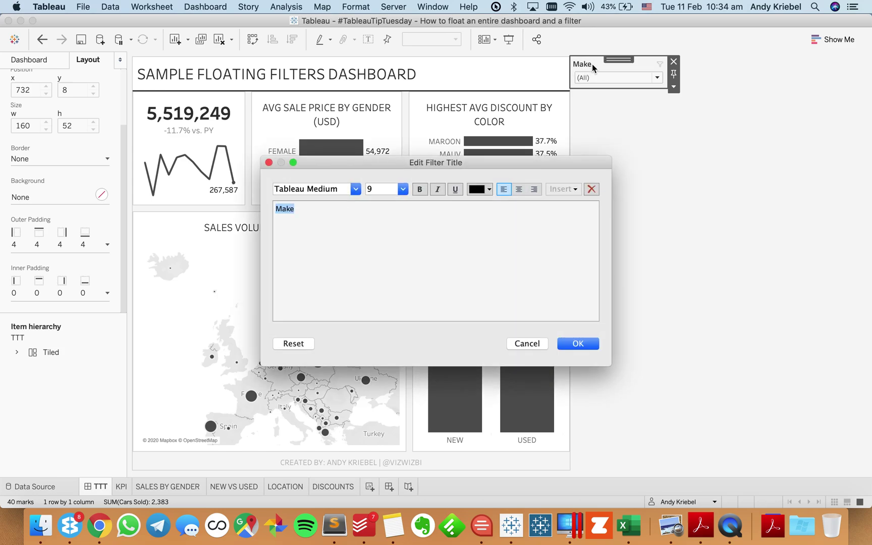
pyautogui.write('SELECT A MAKE')
pyautogui.click(573, 345)
pyautogui.doubleClick(594, 68)
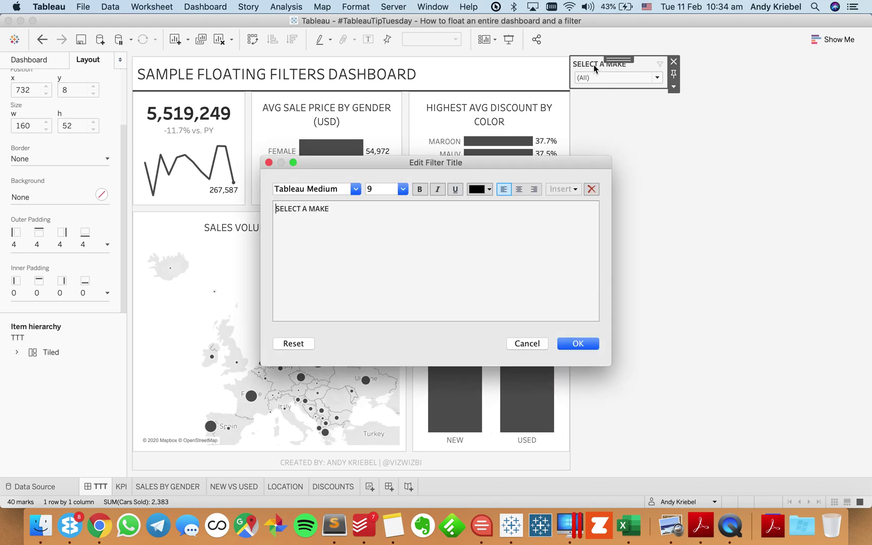
pyautogui.click(581, 345)
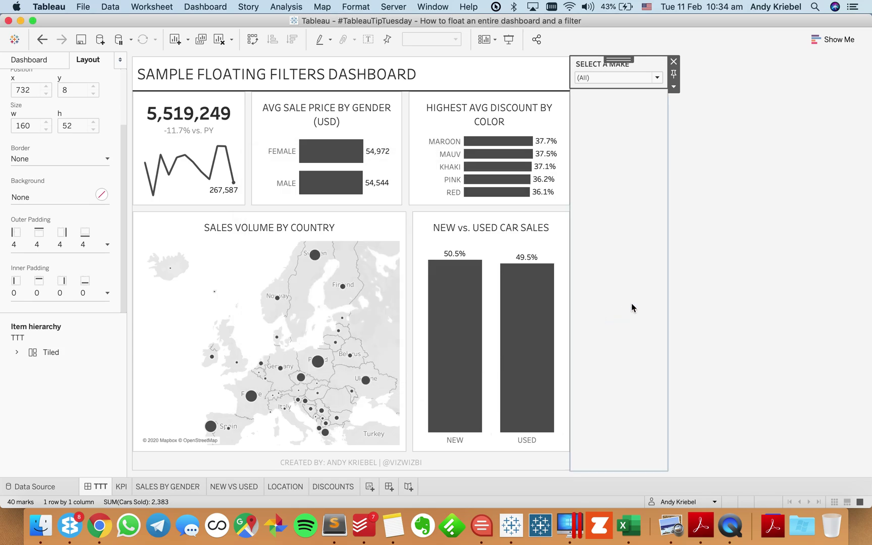
# - Make the filter floating and drag it to the right end of the dashboard title bar
pyautogui.click(674, 87)
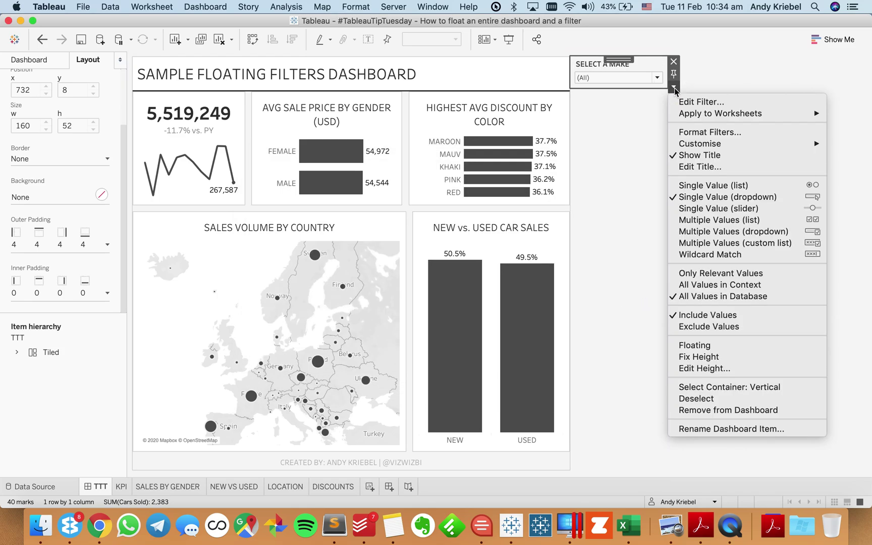
pyautogui.click(709, 345)
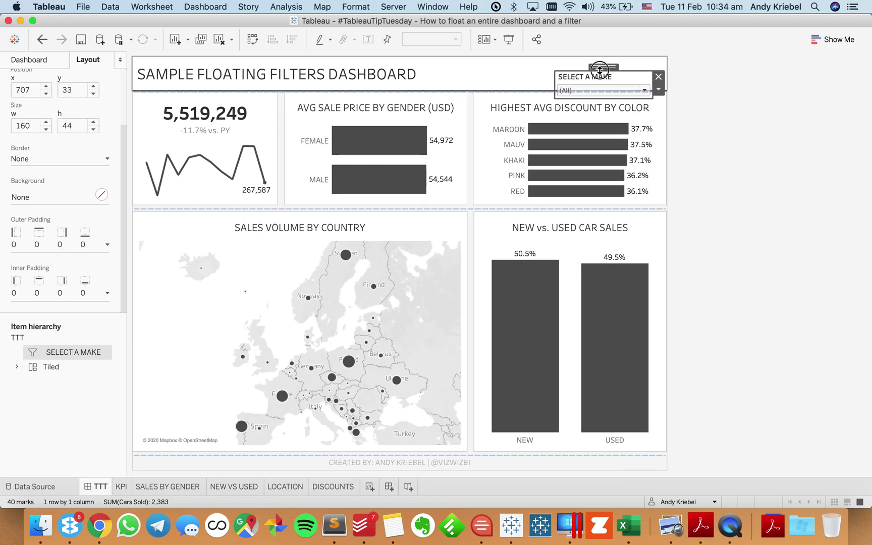
pyautogui.moveTo(603, 68); pyautogui.dragTo(601, 63)
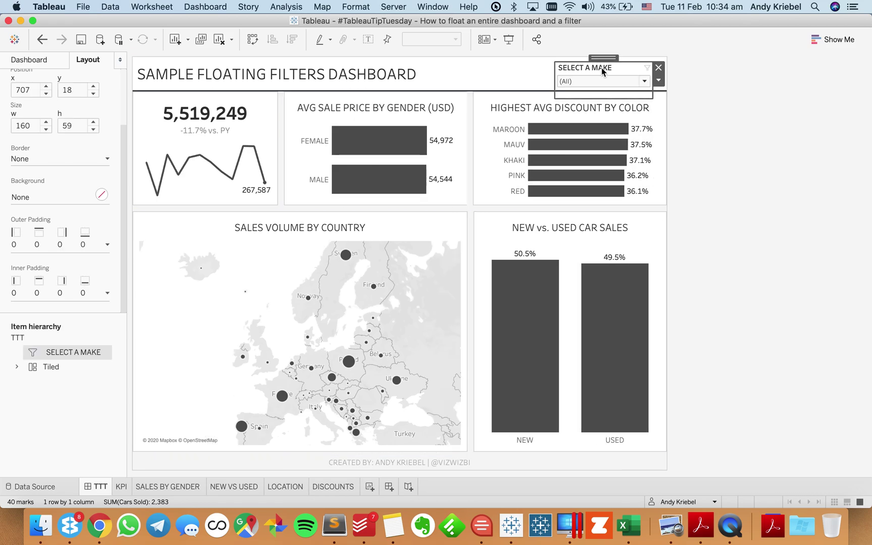
pyautogui.press('cmd+z')
pyautogui.moveTo(603, 74); pyautogui.dragTo(588, 56)
# - Give the filter a solid grey border and 5-pixel inner padding on all sides
pyautogui.click(50, 160)
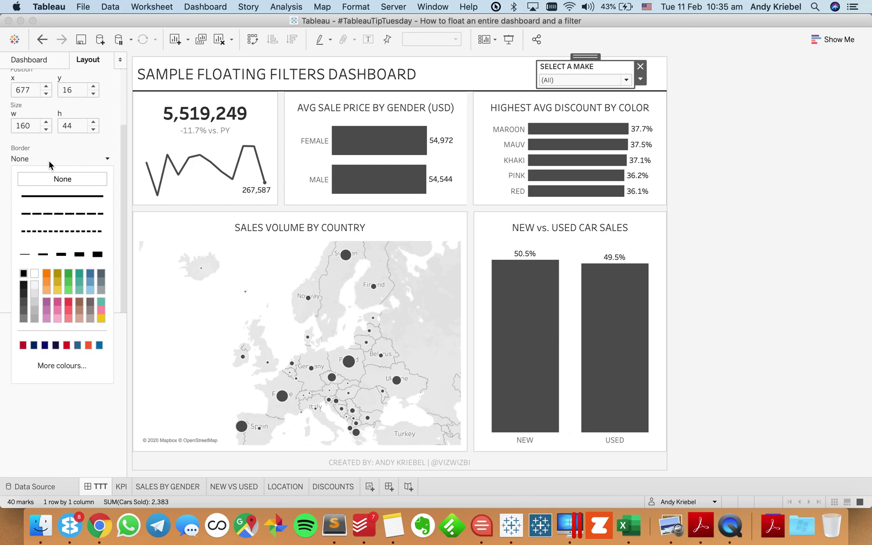
pyautogui.click(40, 196)
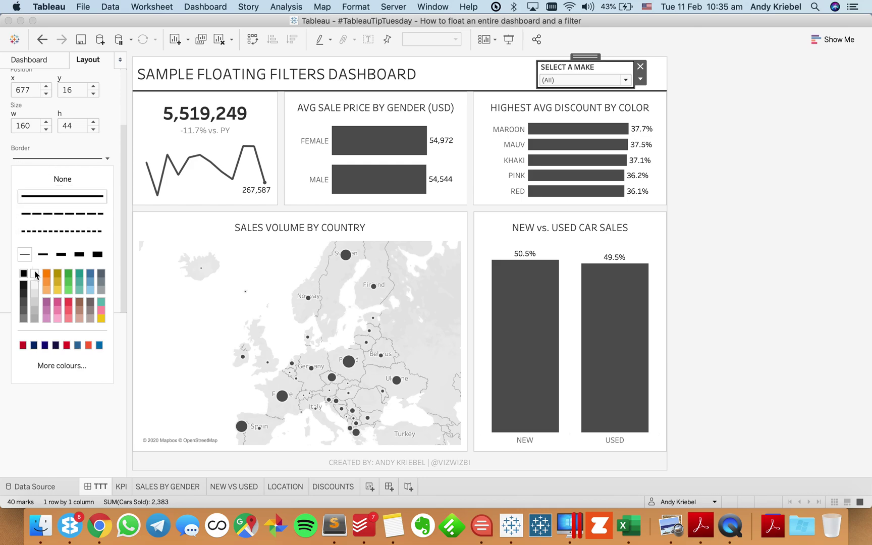
pyautogui.click(36, 303)
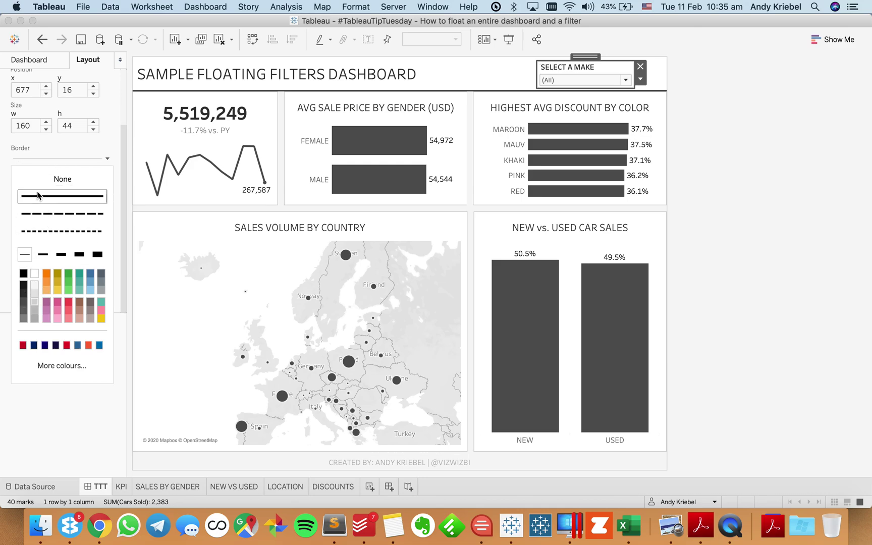
pyautogui.click(35, 146)
pyautogui.click(46, 249)
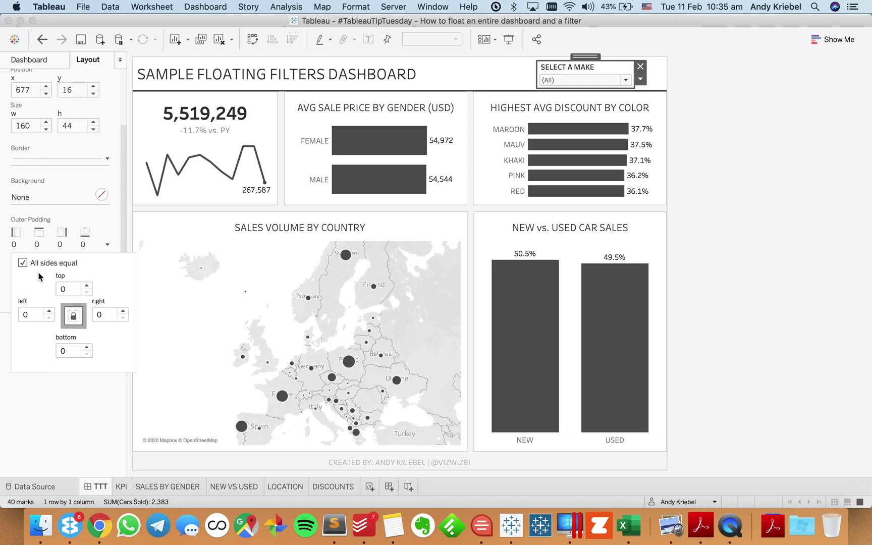
pyautogui.click(32, 229)
pyautogui.click(38, 297)
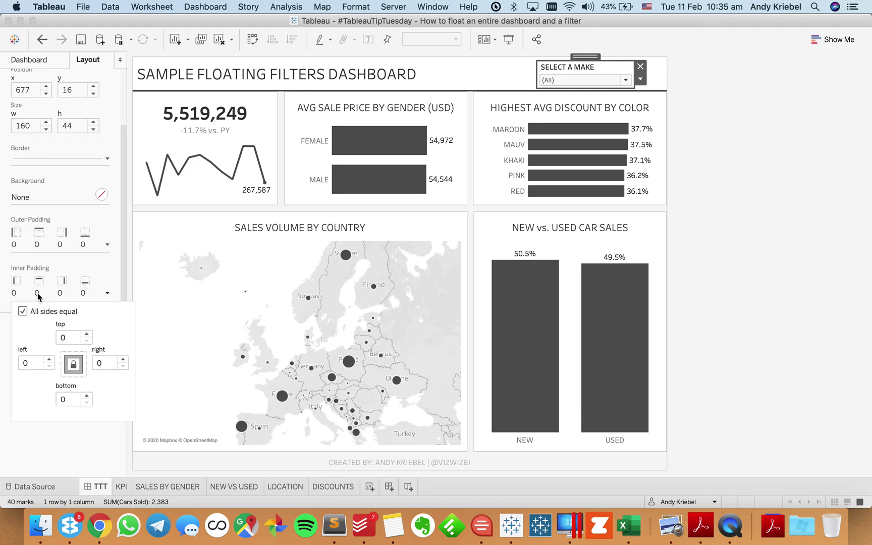
pyautogui.click(88, 335)
pyautogui.click(88, 335)
pyautogui.click(87, 334)
pyautogui.click(88, 335)
pyautogui.click(88, 335)
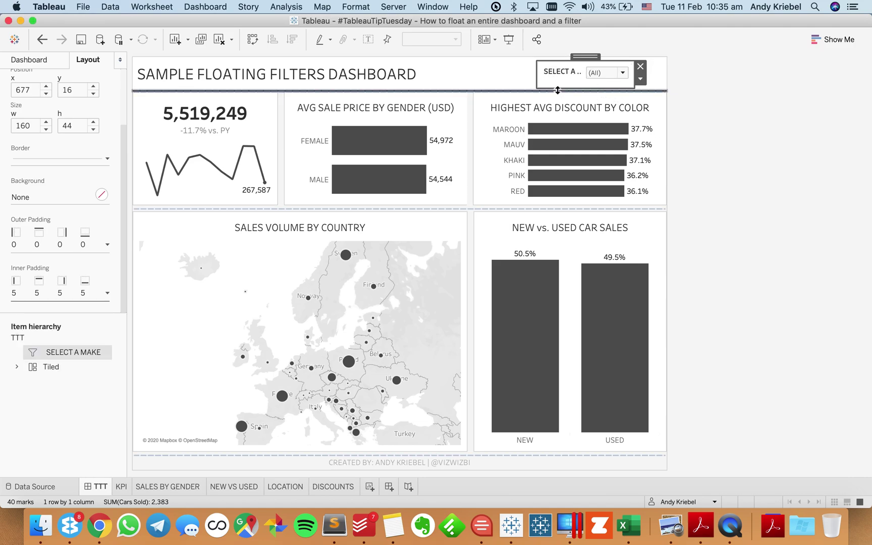
# - Nudge the filter within the title bar and bring up the title's Set Height dialog showing 55
pyautogui.moveTo(558, 83); pyautogui.dragTo(559, 96)
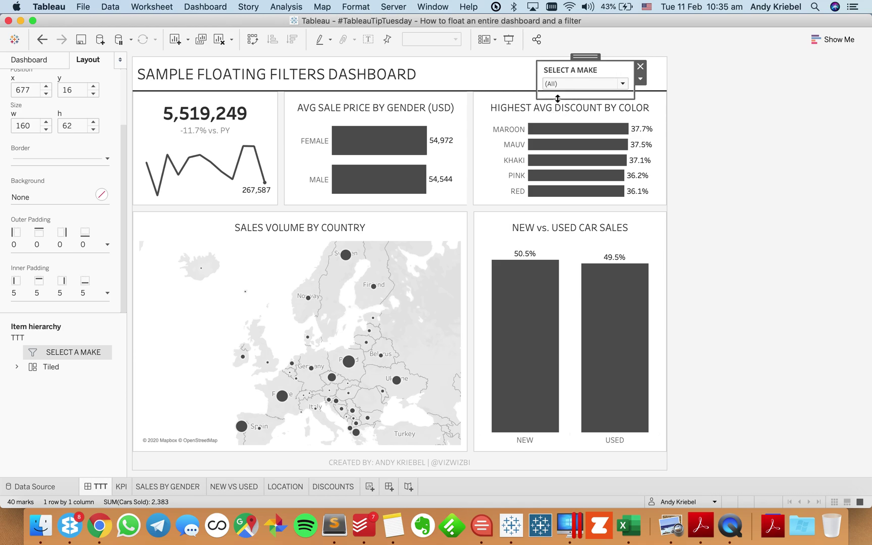
pyautogui.moveTo(578, 59); pyautogui.dragTo(586, 58)
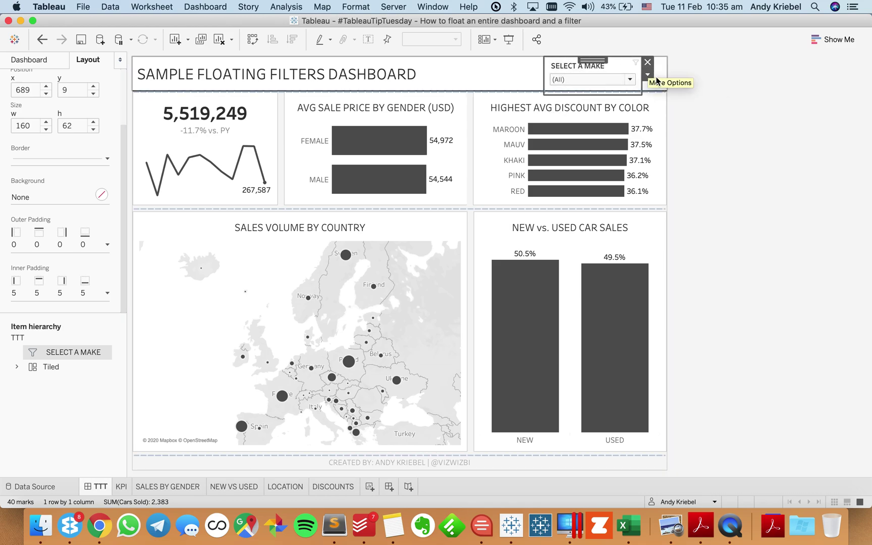
pyautogui.click(664, 77)
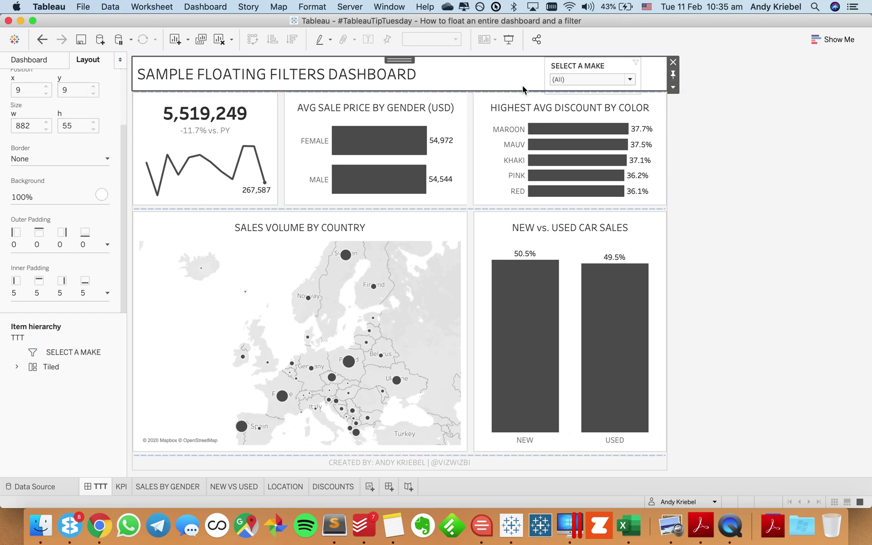
pyautogui.click(674, 88)
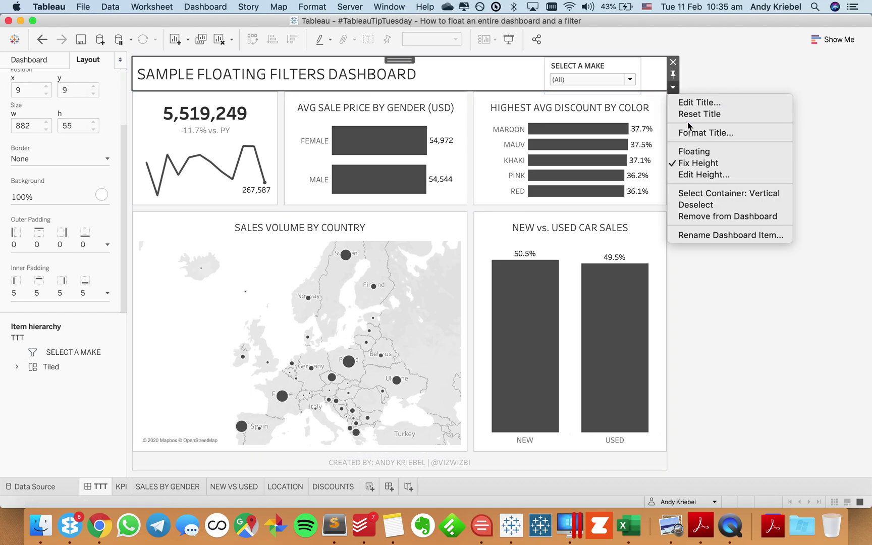
pyautogui.click(697, 175)
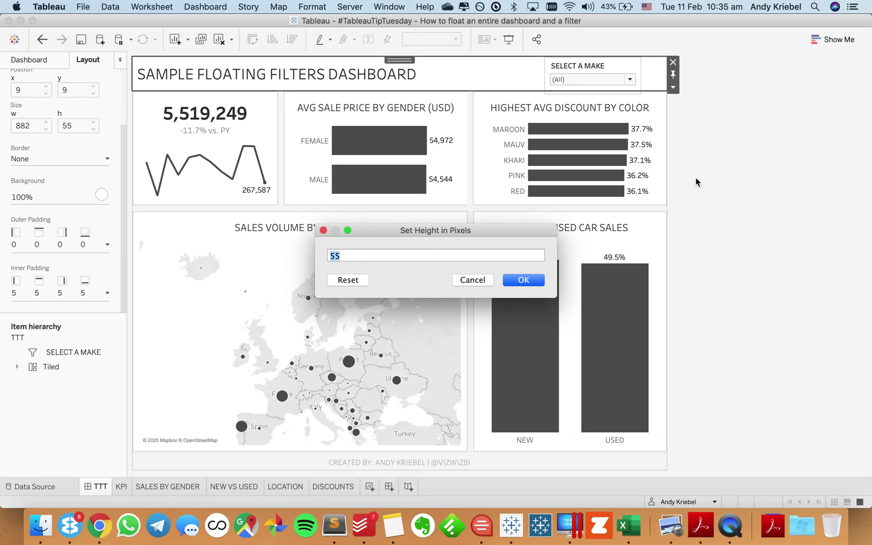
# - Make the dashboard title 70 pixels tall and fit the SELECT A MAKE filter inside it
pyautogui.write('70')
pyautogui.press('Return')
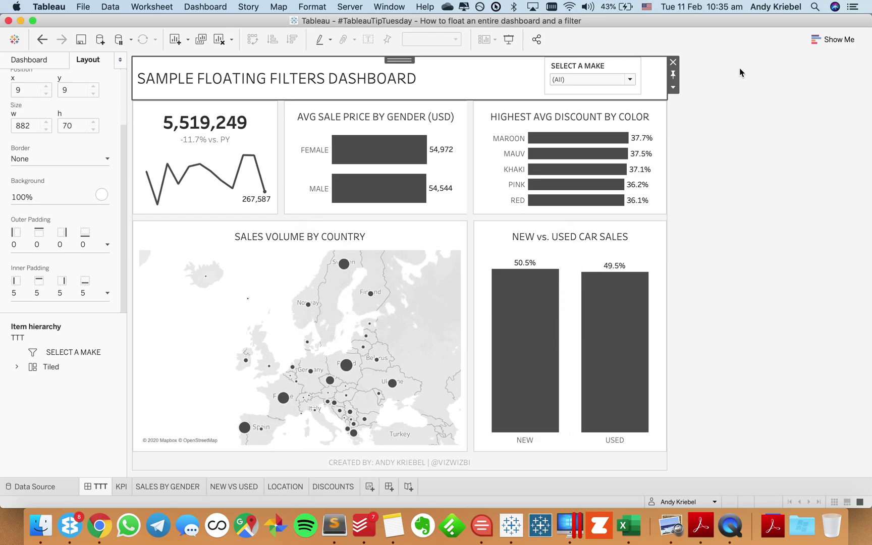
pyautogui.click(606, 70)
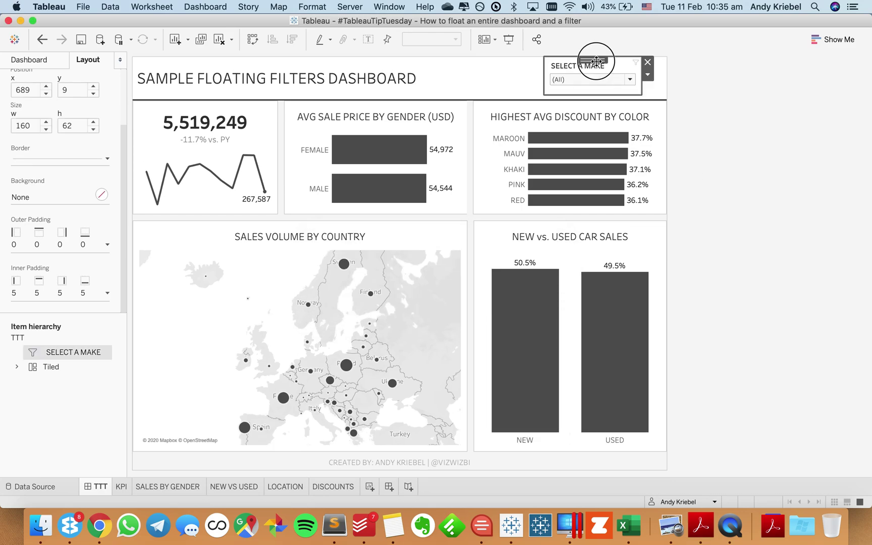
pyautogui.moveTo(602, 68); pyautogui.dragTo(610, 69)
pyautogui.click(775, 138)
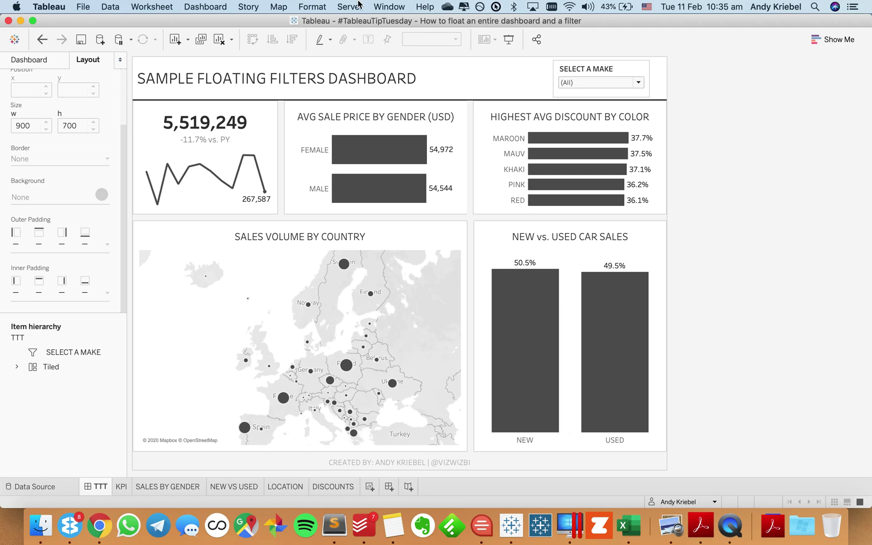
# - From the KPI sheet, start a Car Sales extract and remove its Make and EUROPE filters
pyautogui.click(121, 487)
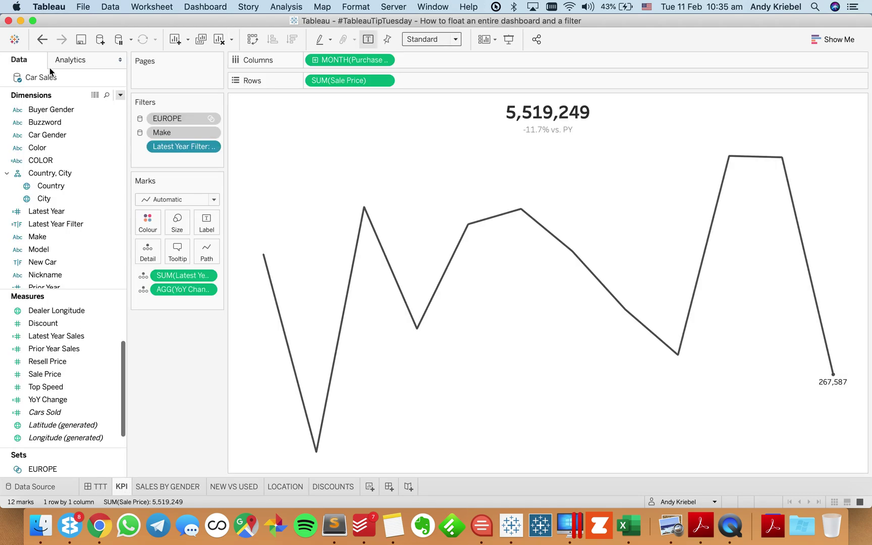
pyautogui.rightClick(42, 81)
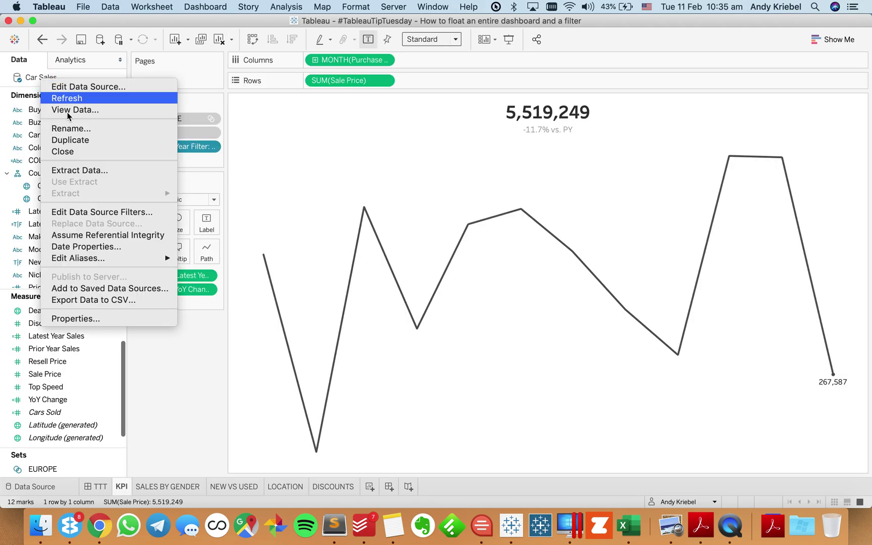
pyautogui.click(106, 168)
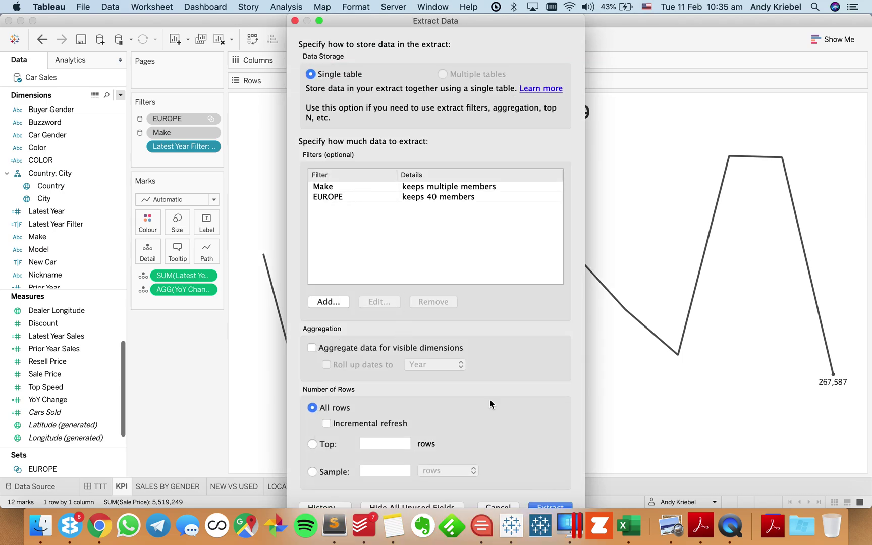
pyautogui.click(424, 188)
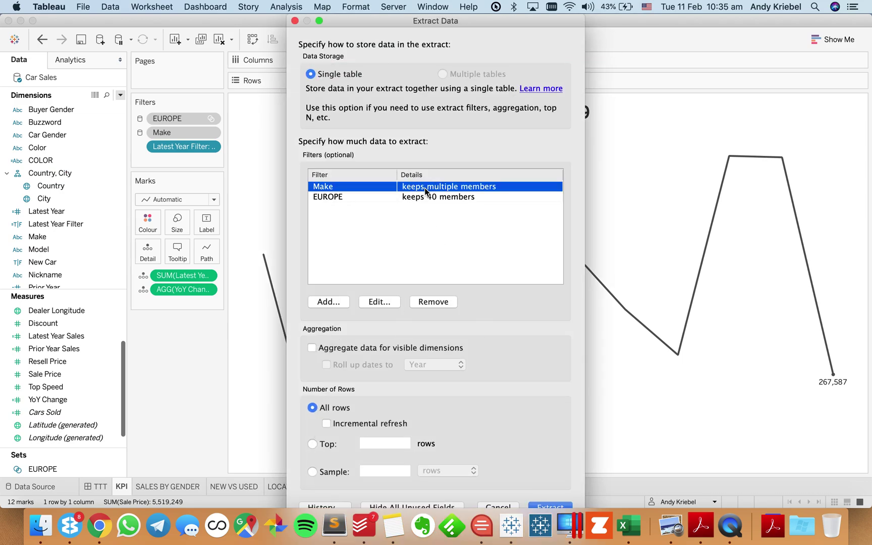
pyautogui.click(423, 302)
pyautogui.click(405, 188)
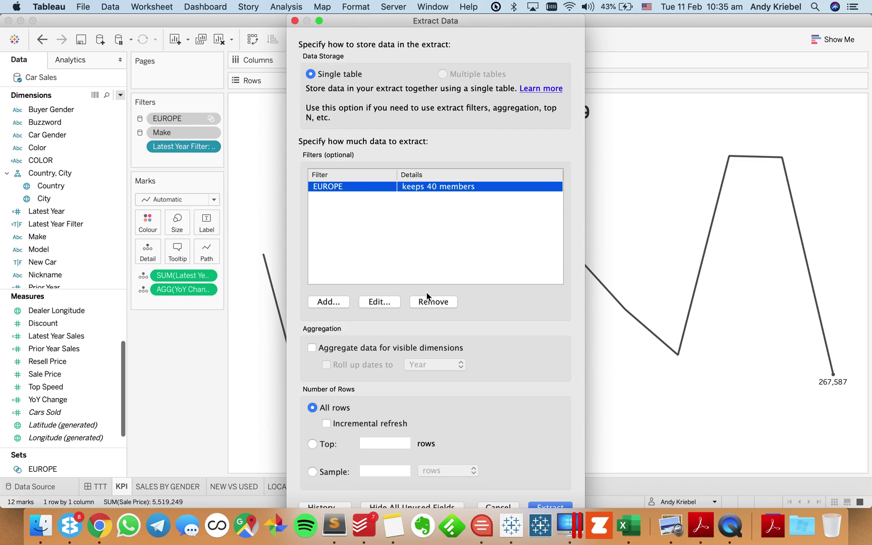
pyautogui.click(433, 302)
# - Create the extract and save it as Car Sales in the Datasources folder
pyautogui.click(549, 504)
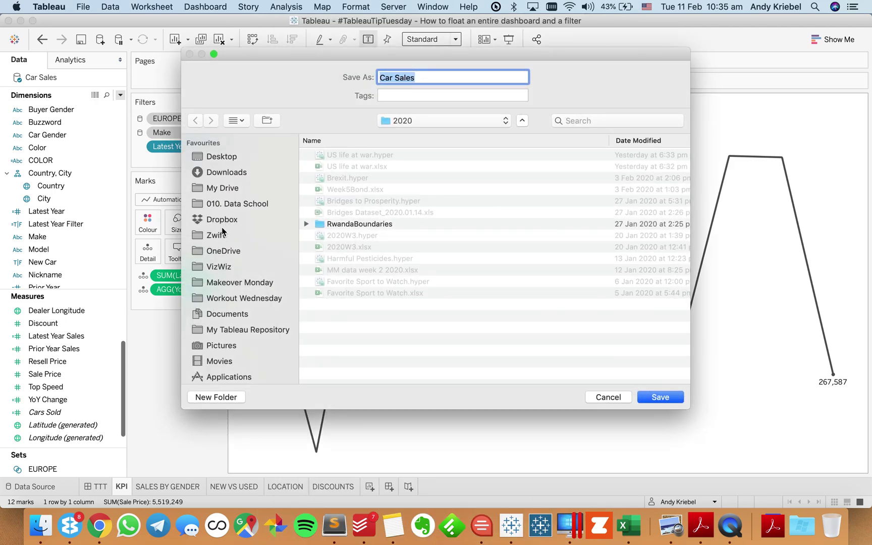
pyautogui.click(224, 190)
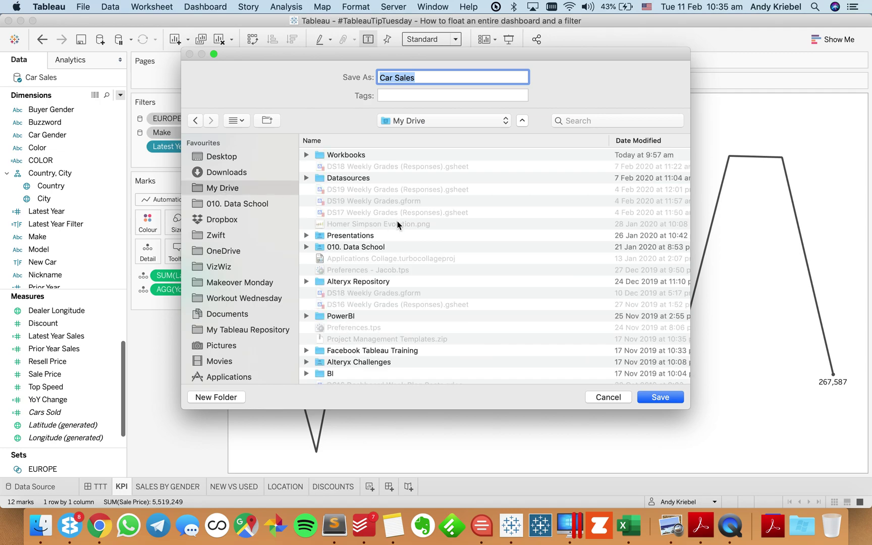
pyautogui.doubleClick(339, 184)
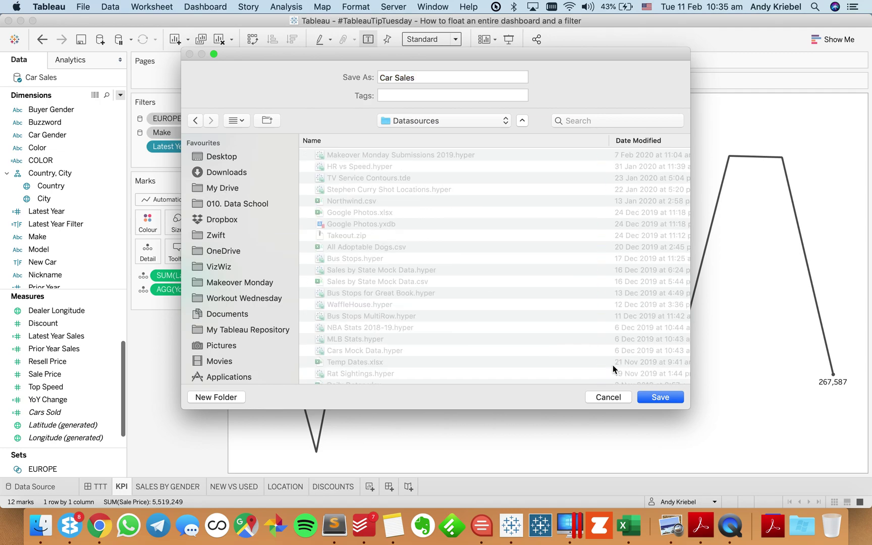
pyautogui.press('Return')
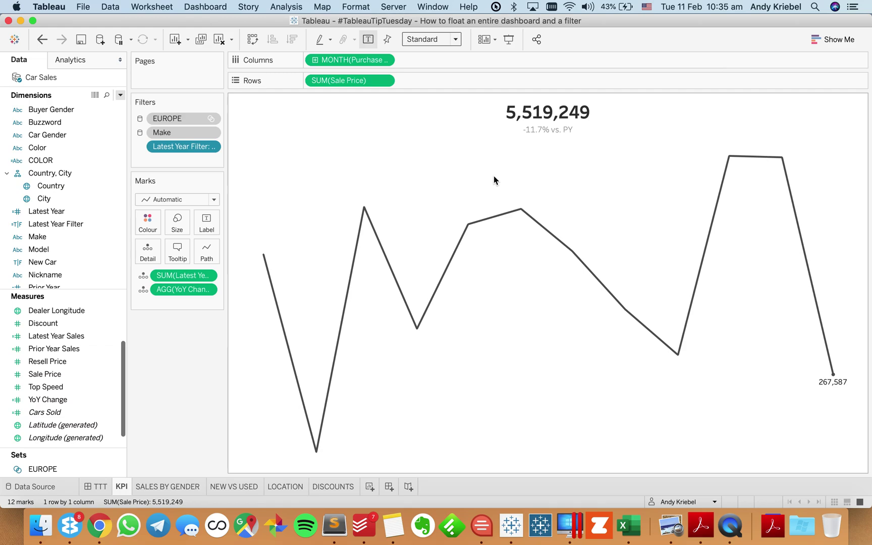
# - Hide all worksheets, leaving only the TTT dashboard visible
pyautogui.click(101, 487)
pyautogui.rightClick(107, 488)
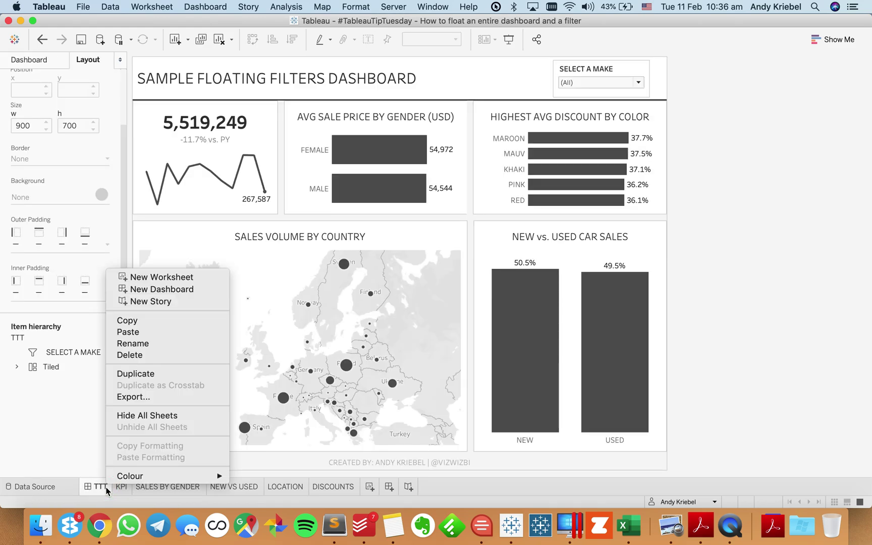
pyautogui.click(127, 423)
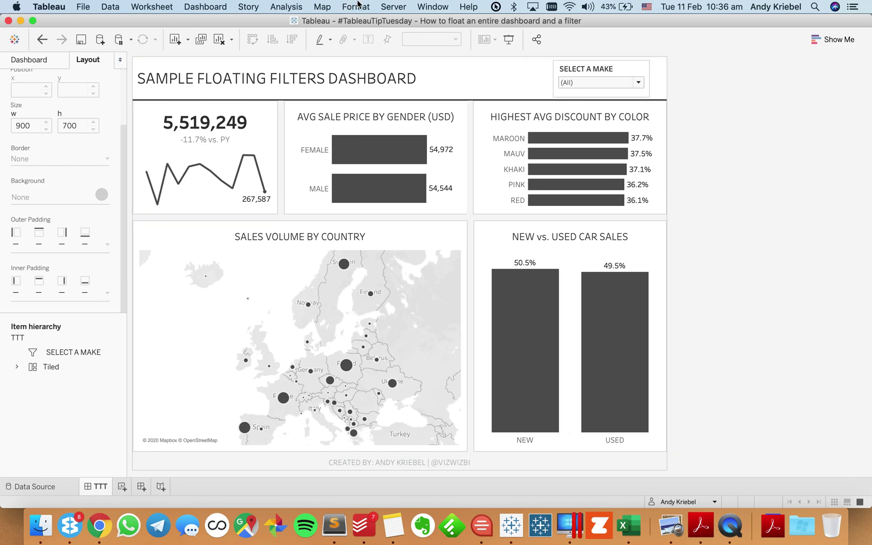
# - Publish the workbook with Server > Tableau Public > Save to Tableau Public
pyautogui.click(397, 8)
pyautogui.moveTo(504, 111)
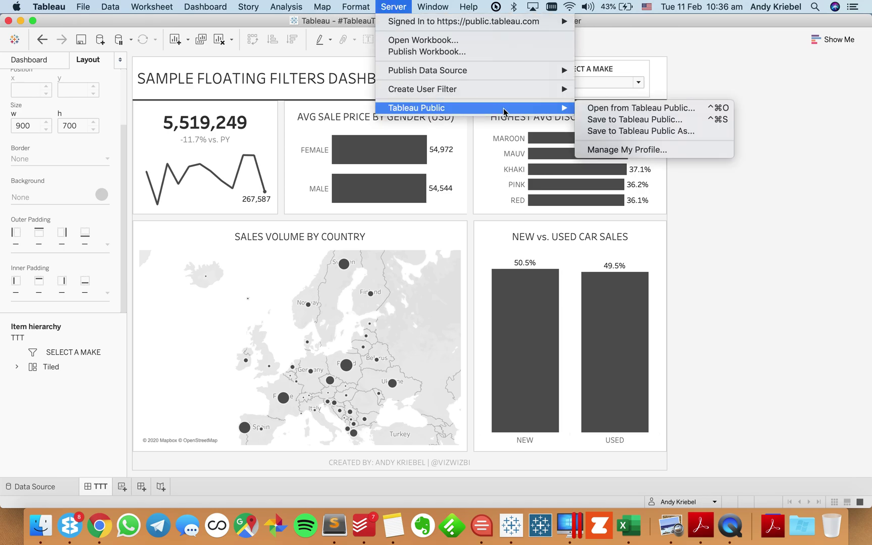
pyautogui.click(611, 121)
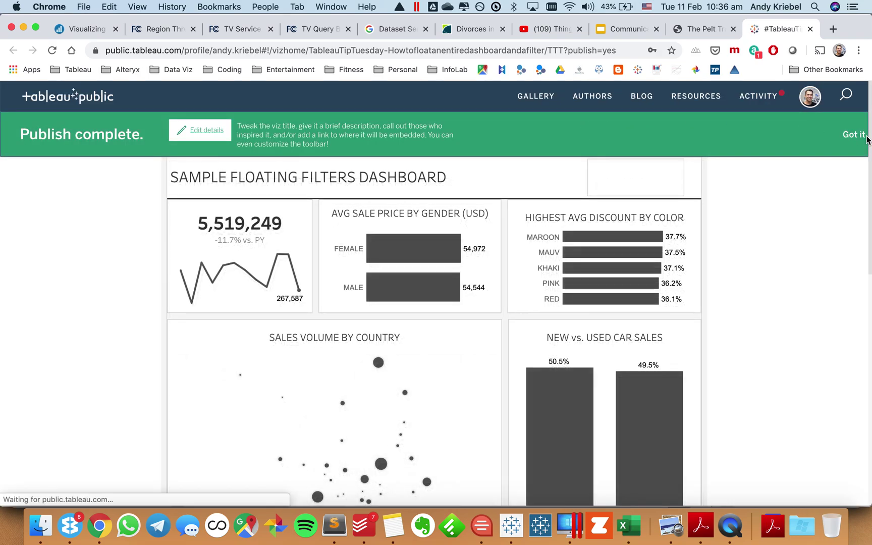
# - Dismiss the publish notice and compare the published viz with the desktop workbook, ending in Tableau Desktop
pyautogui.click(857, 135)
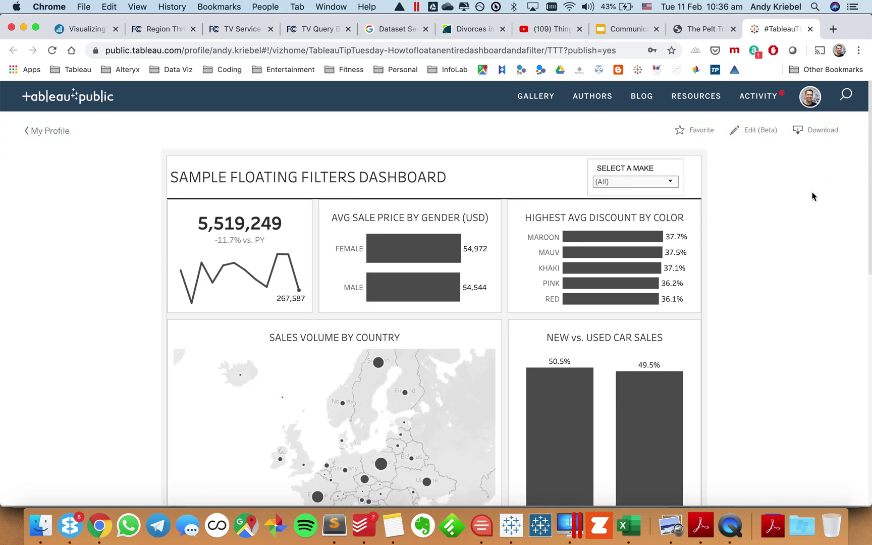
pyautogui.hotkey('ctrl', 'Right')
pyautogui.hotkey('ctrl', 'Left')
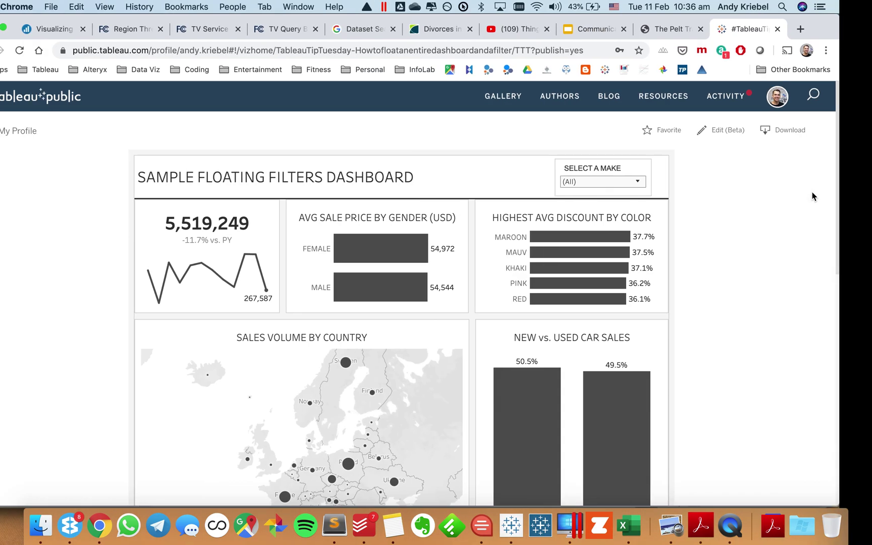
pyautogui.press('super+Tab')
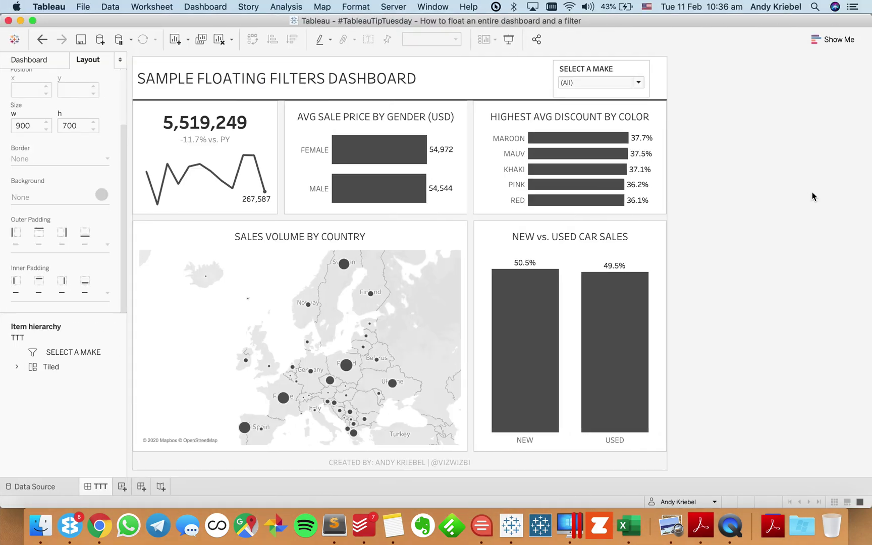
pyautogui.press('super+Tab')
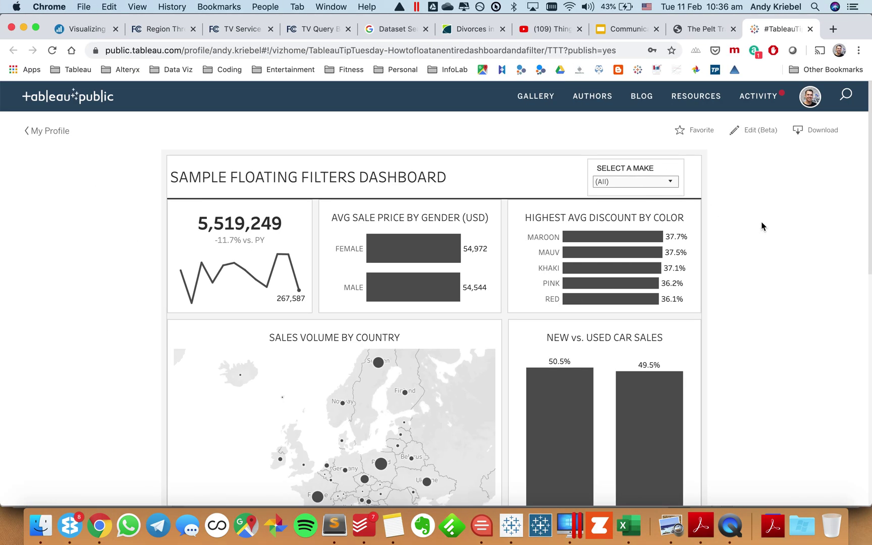
pyautogui.press('super+Tab')
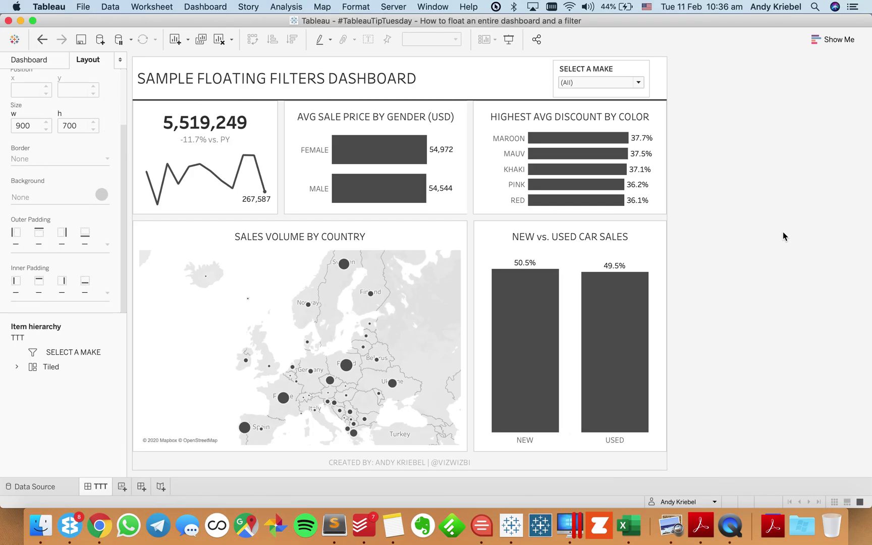
pyautogui.click(614, 67)
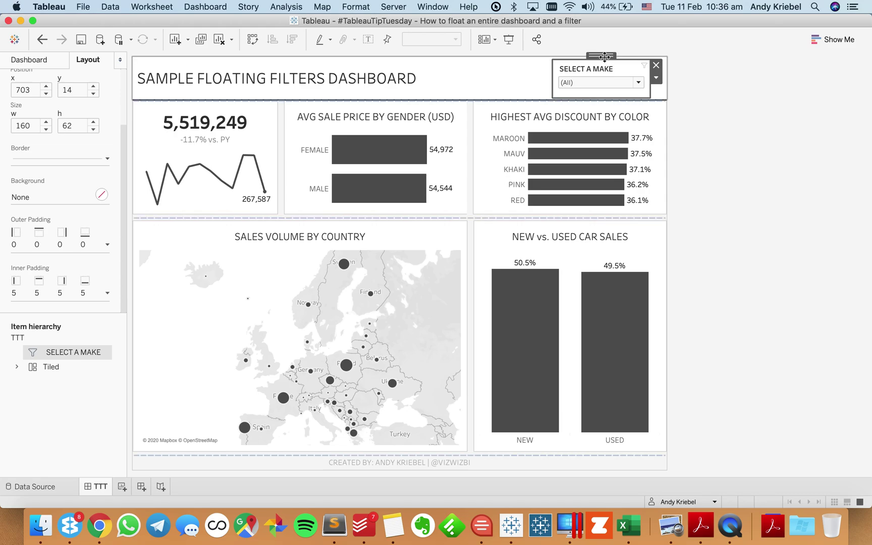
pyautogui.moveTo(603, 56)
pyautogui.mouseDown()
pyautogui.moveTo(568, 88)
pyautogui.moveTo(553, 68)
pyautogui.moveTo(609, 68)
pyautogui.mouseUp()
pyautogui.click(804, 149)
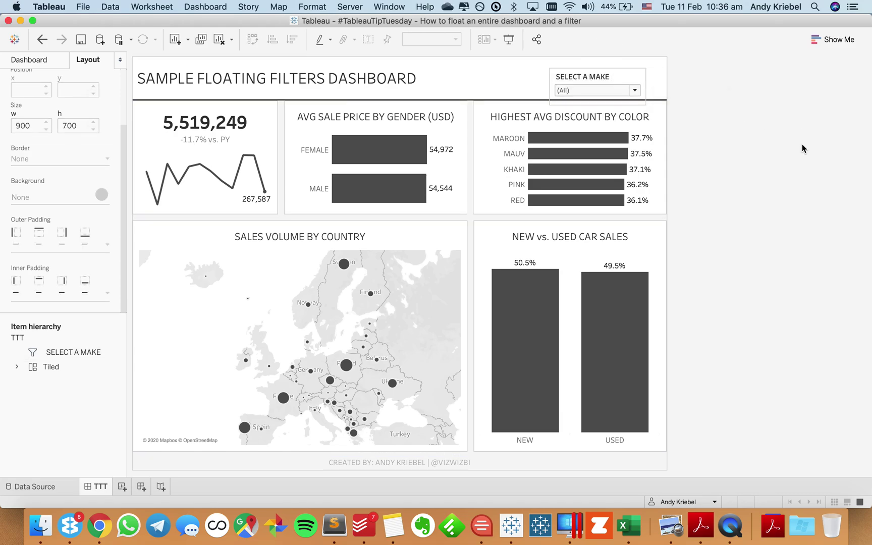
pyautogui.press('super+z')
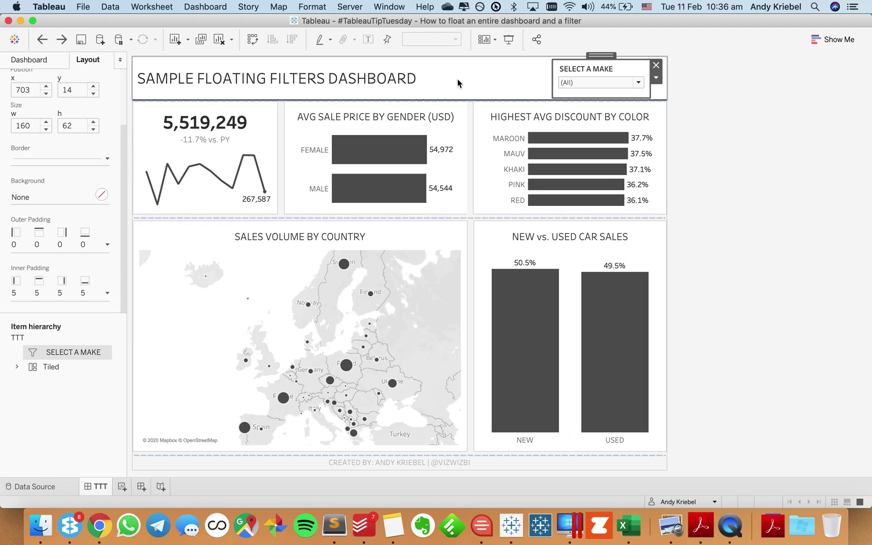
pyautogui.click(457, 79)
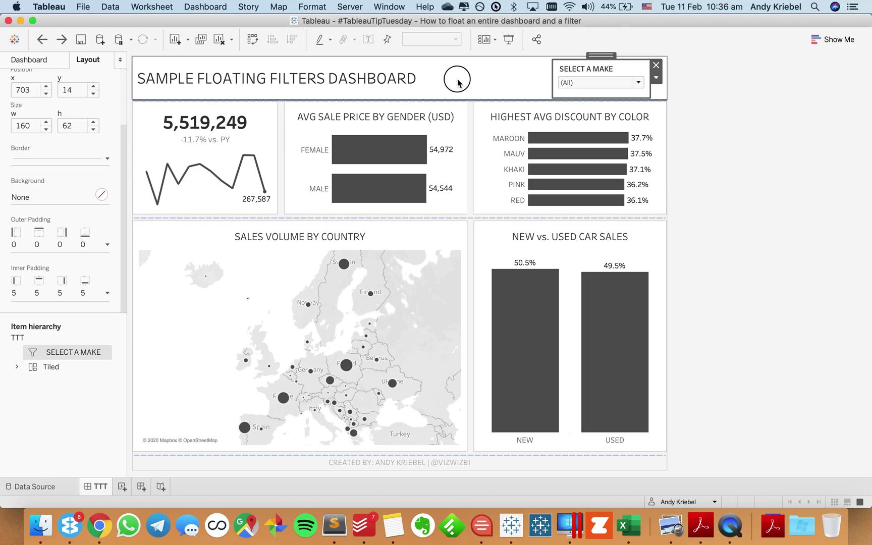
pyautogui.click(33, 68)
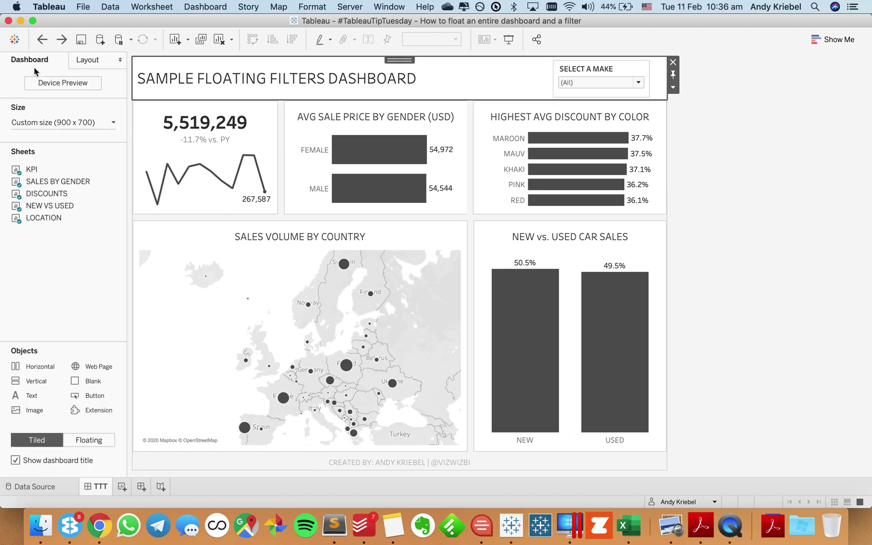
pyautogui.doubleClick(398, 60)
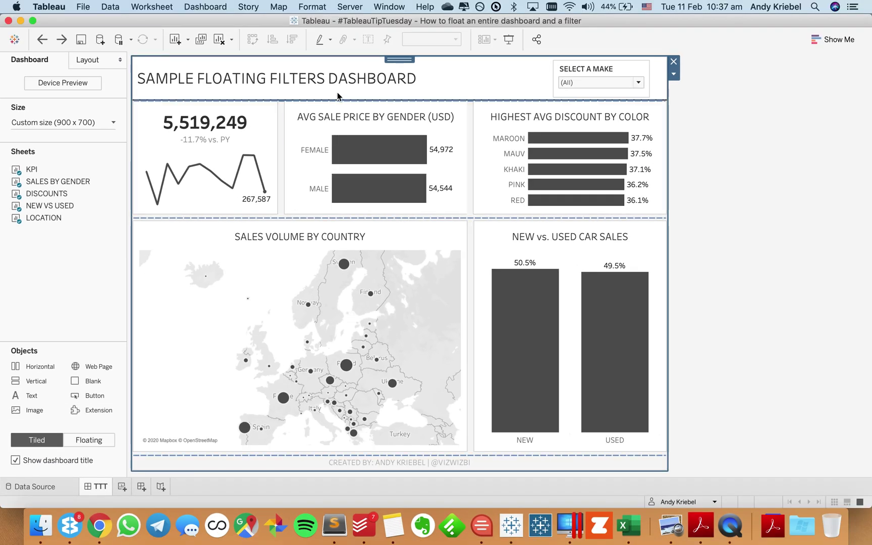
# - Show the Layout details and expand the Tiled container in the Item hierarchy
pyautogui.click(91, 64)
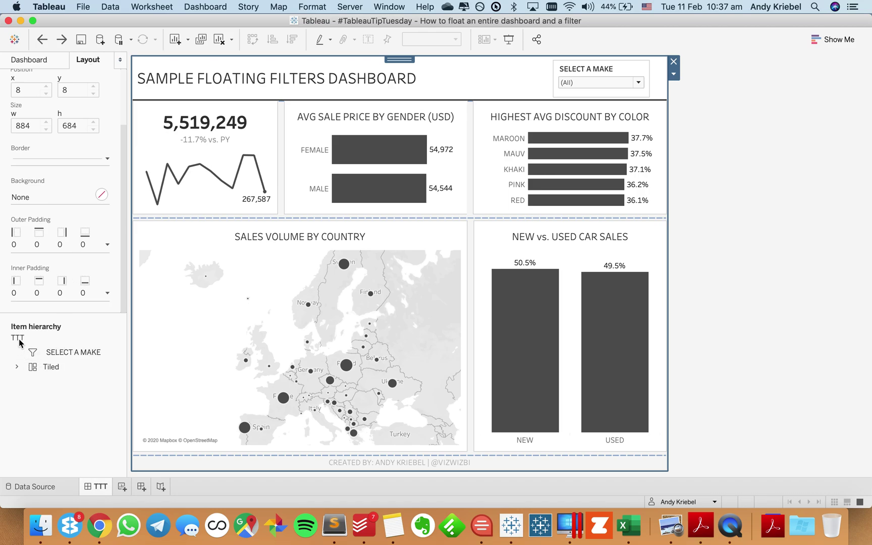
pyautogui.click(17, 369)
pyautogui.click(43, 367)
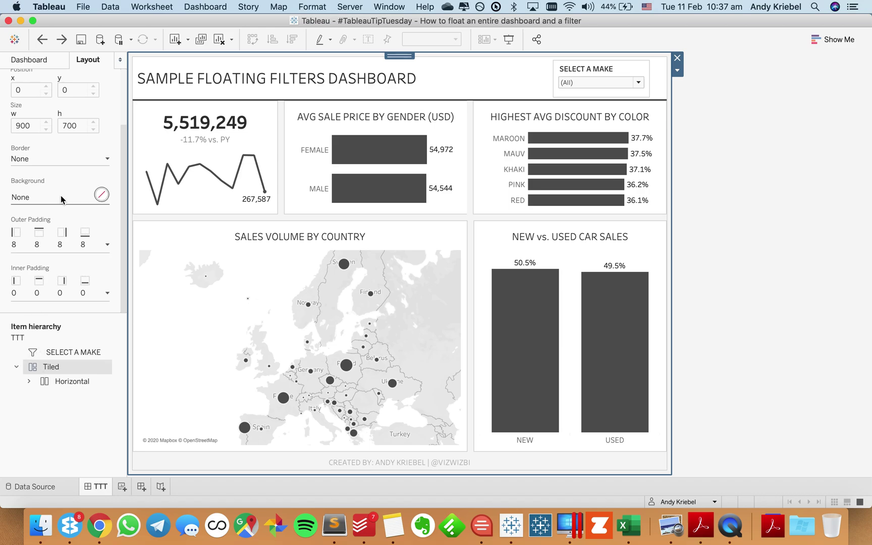
pyautogui.scroll(3, 57, 144)
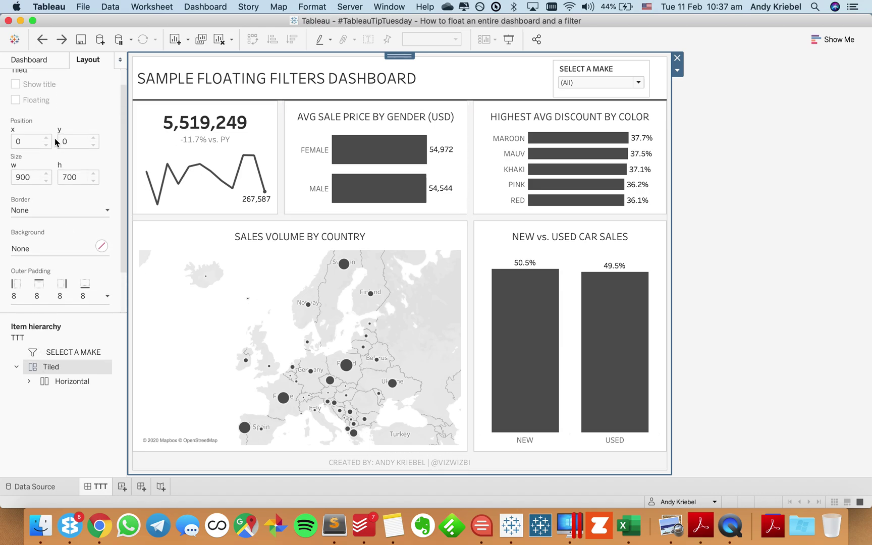
pyautogui.scroll(-3, 60, 180)
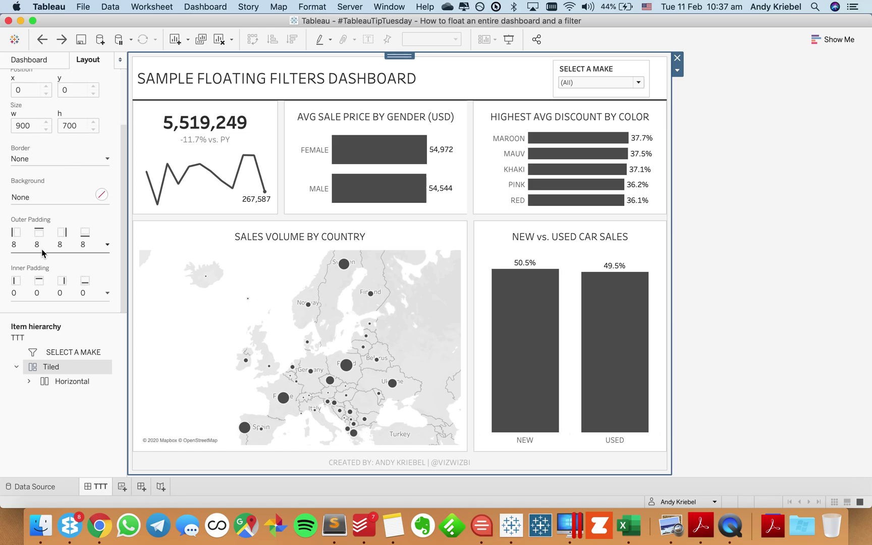
# - Select the Horizontal container holding the charts and bring up its More Options menu
pyautogui.click(678, 72)
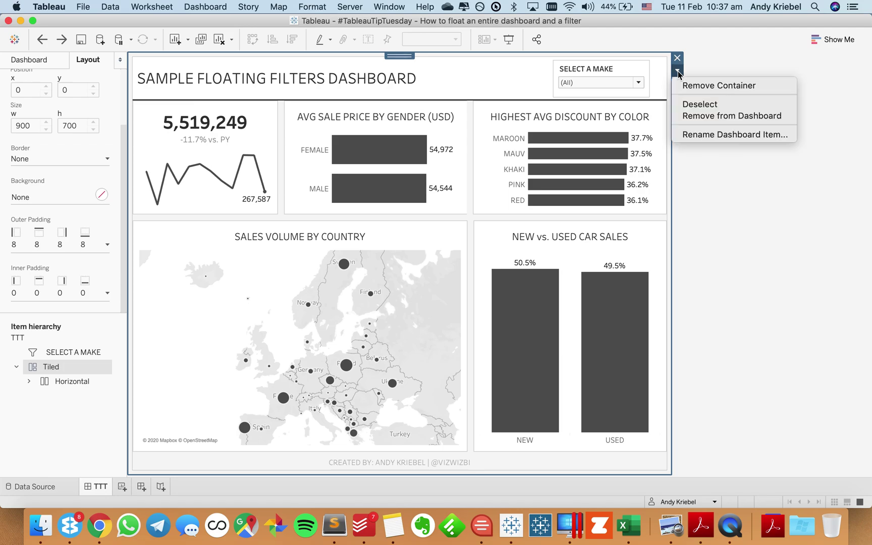
pyautogui.click(730, 229)
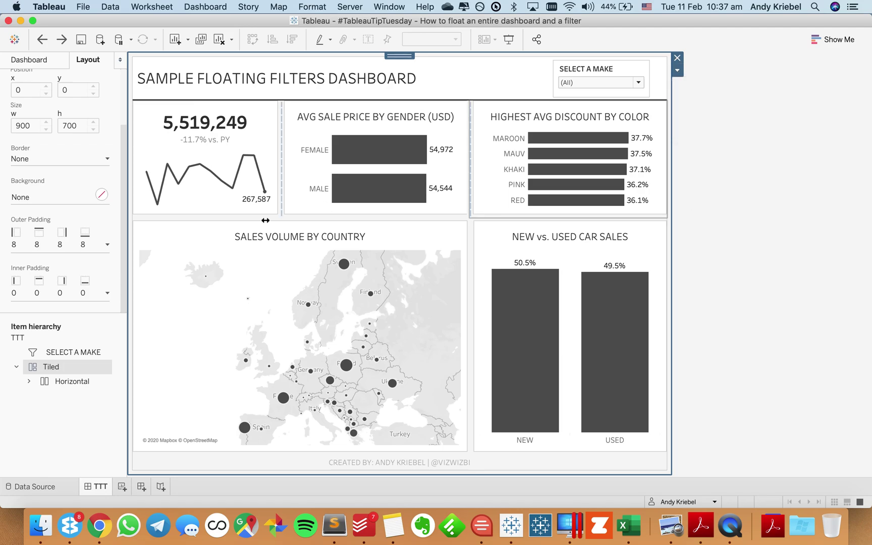
pyautogui.click(56, 383)
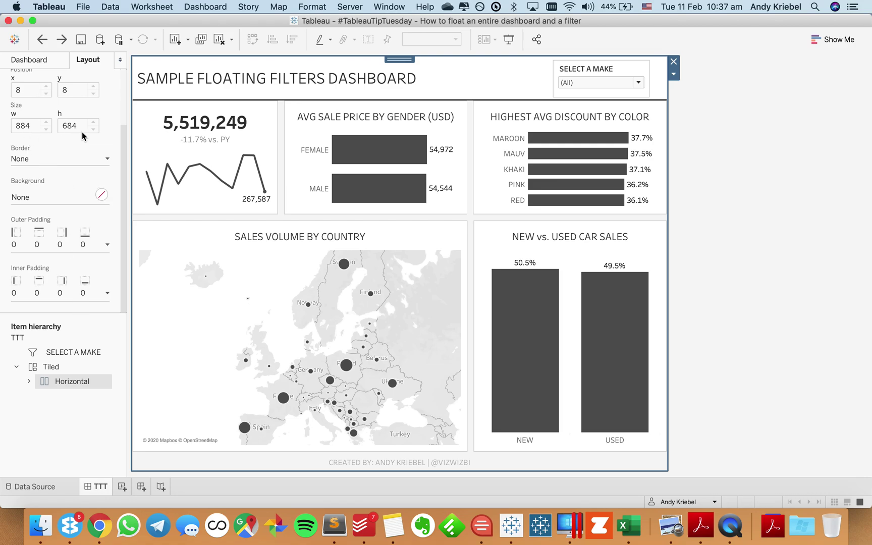
pyautogui.click(675, 75)
# - Float the chart container and enter its size and position values (80, 684, 8, 8)
pyautogui.click(695, 119)
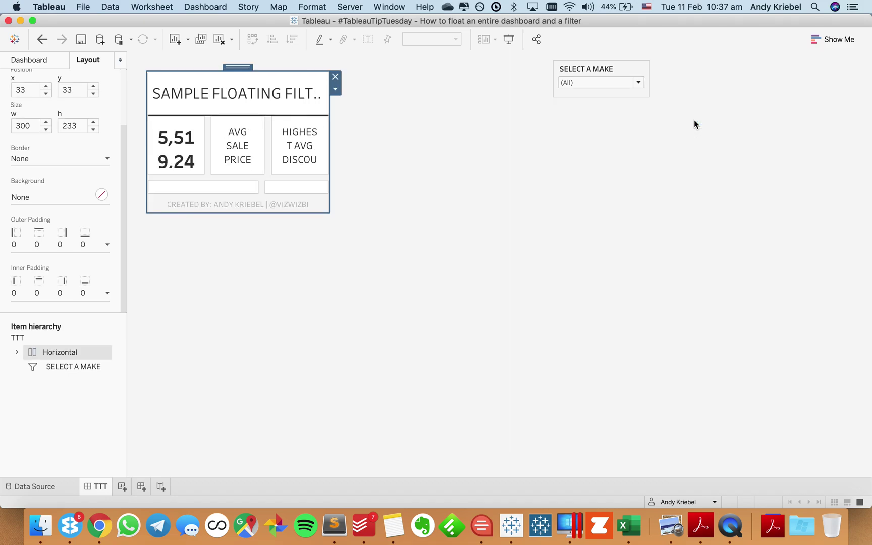
pyautogui.doubleClick(23, 126)
pyautogui.write('804')
pyautogui.press('Tab')
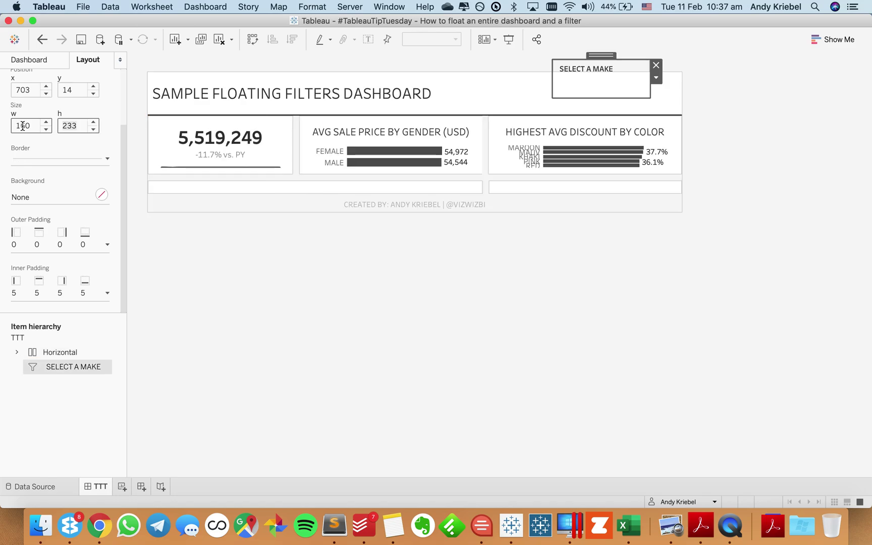
pyautogui.write('684')
pyautogui.press('Tab')
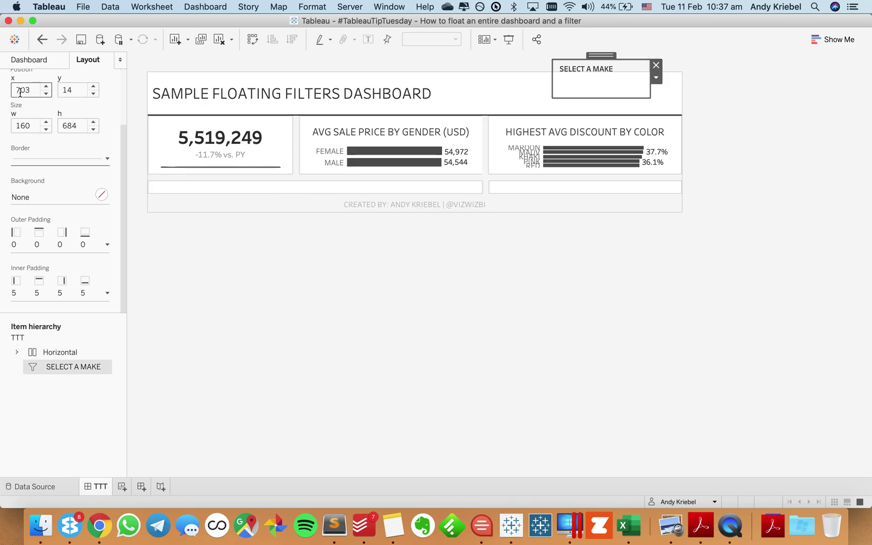
pyautogui.write('8')
pyautogui.press('Tab')
pyautogui.write('8')
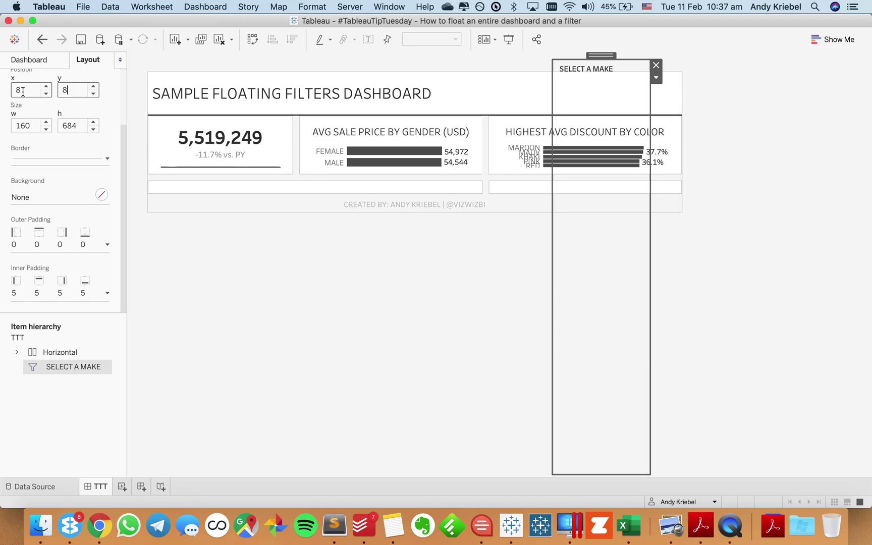
pyautogui.press('Tab')
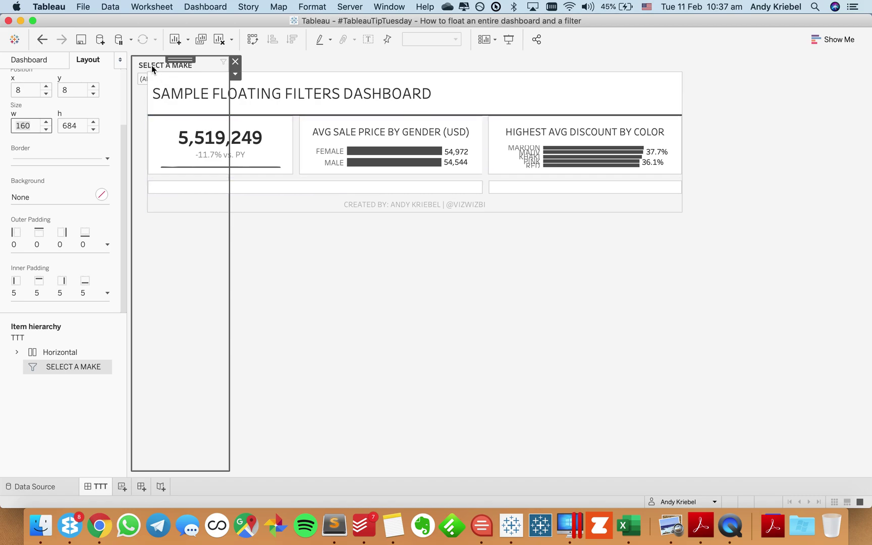
# - Undo the filter's move to the top-left and restore its original short height
pyautogui.click(43, 40)
pyautogui.click(42, 40)
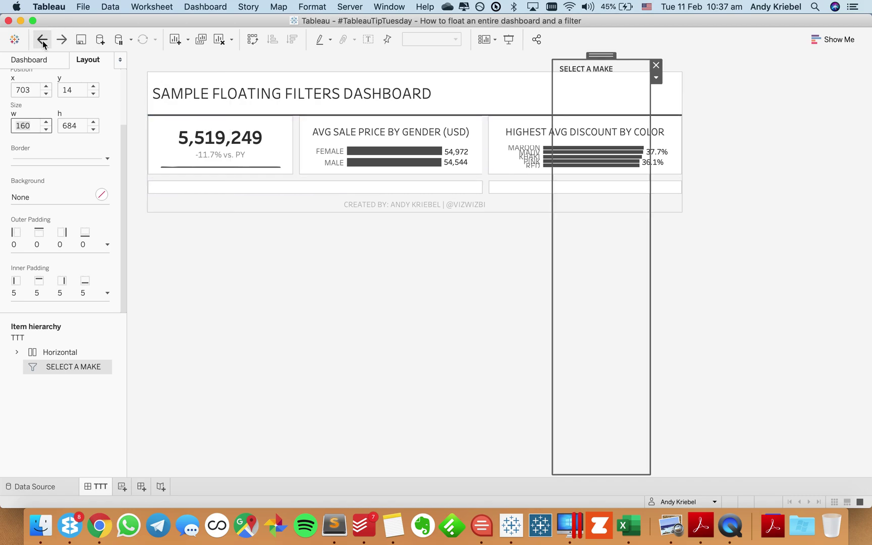
pyautogui.click(43, 43)
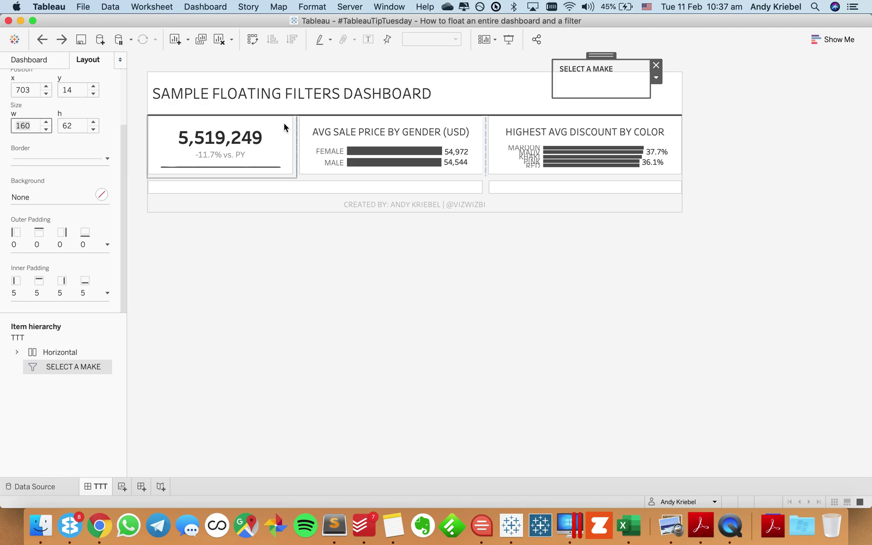
# - Select the dashboard title's parent Vertical container and bring up its options
pyautogui.click(306, 97)
pyautogui.doubleClick(413, 68)
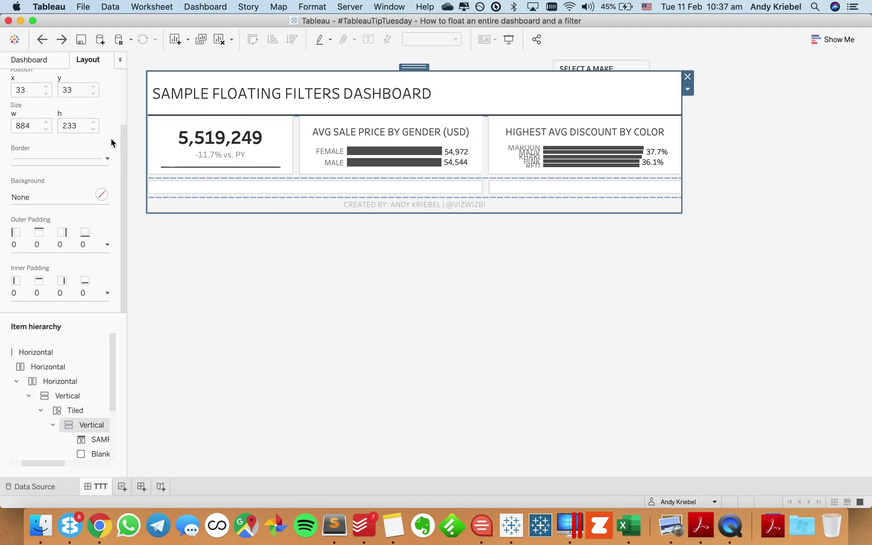
pyautogui.click(73, 125)
pyautogui.scroll(3, 69, 144)
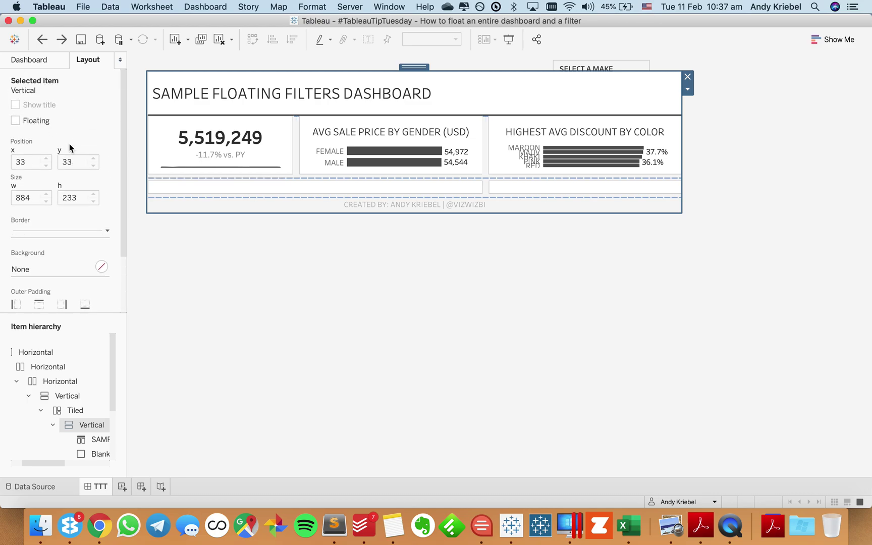
pyautogui.click(44, 66)
pyautogui.click(87, 59)
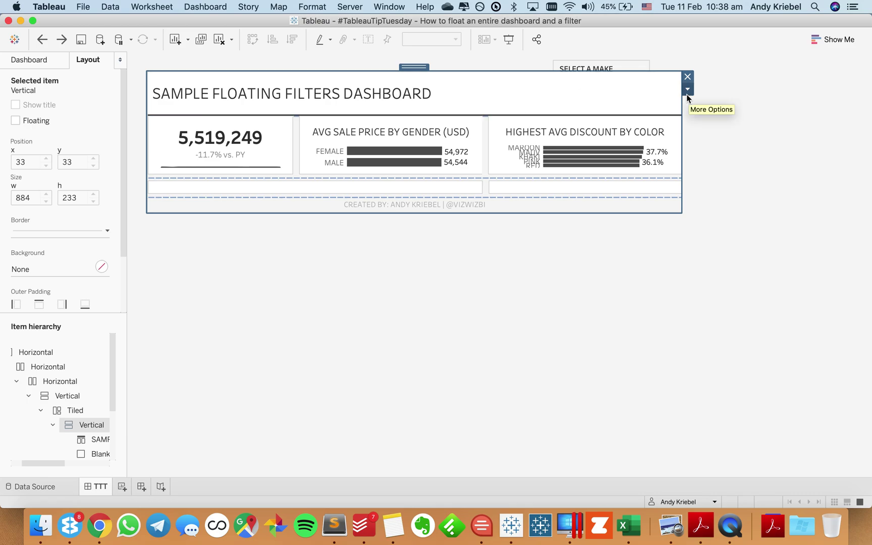
pyautogui.click(687, 90)
# - Float the outer Vertical container at x 8, y 8, sized 884 × 684, then select the filter
pyautogui.click(702, 135)
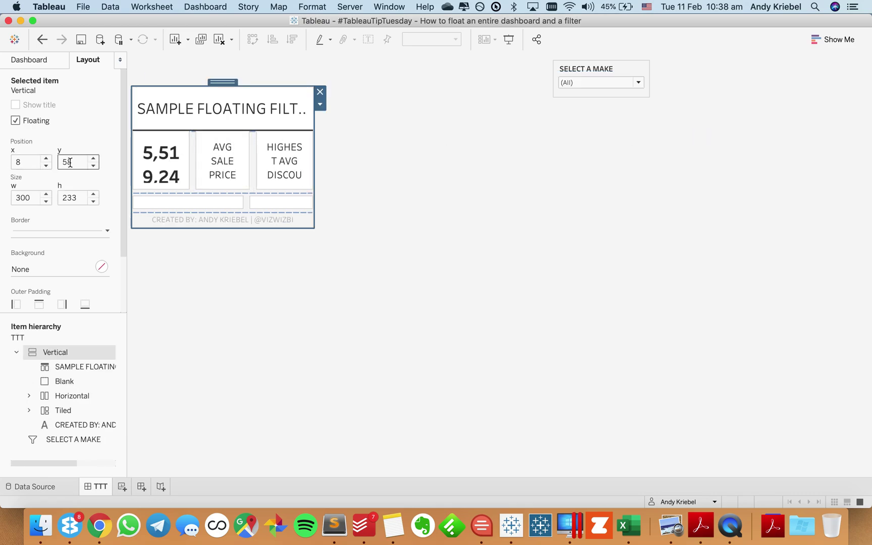
pyautogui.press('Tab')
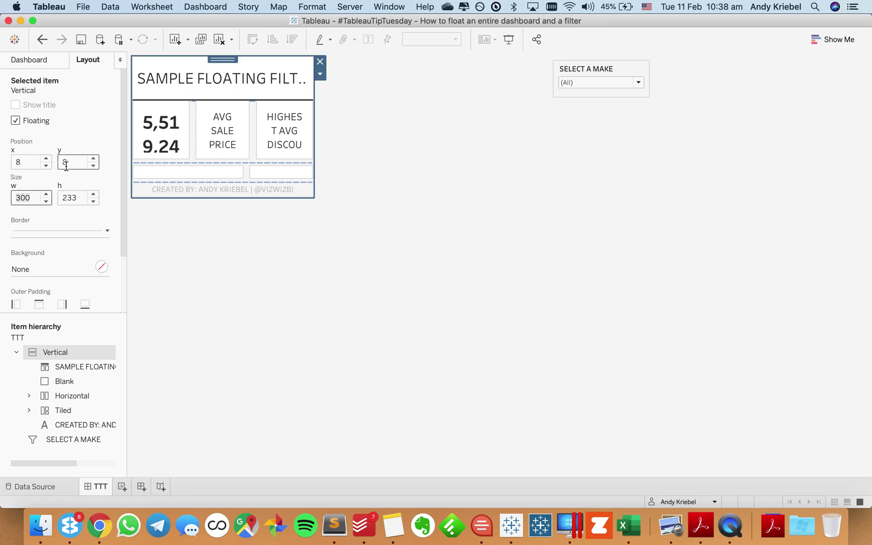
pyautogui.write('804')
pyautogui.press('Tab')
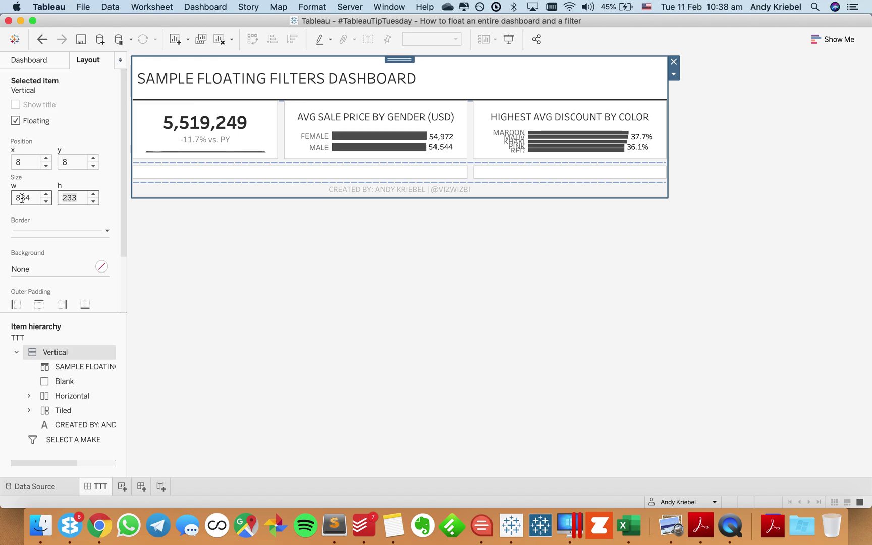
pyautogui.write('684')
pyautogui.press('Tab')
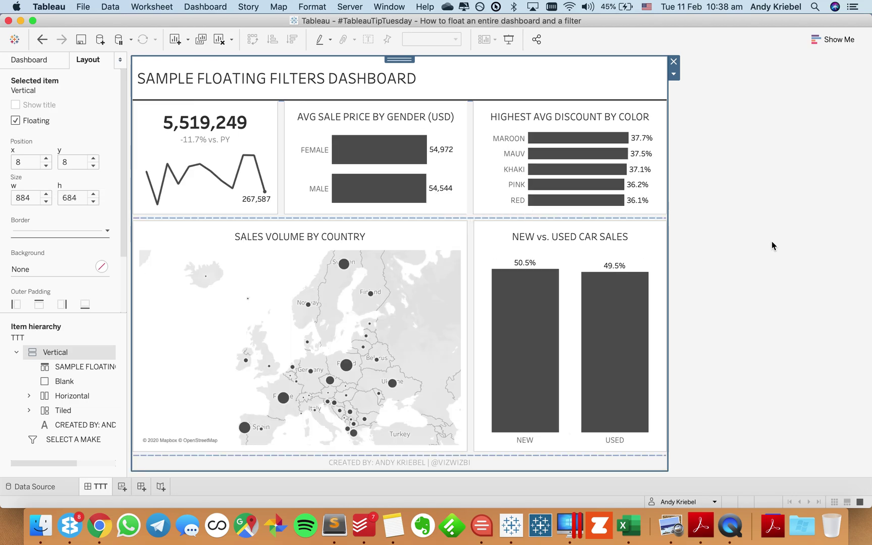
pyautogui.click(773, 246)
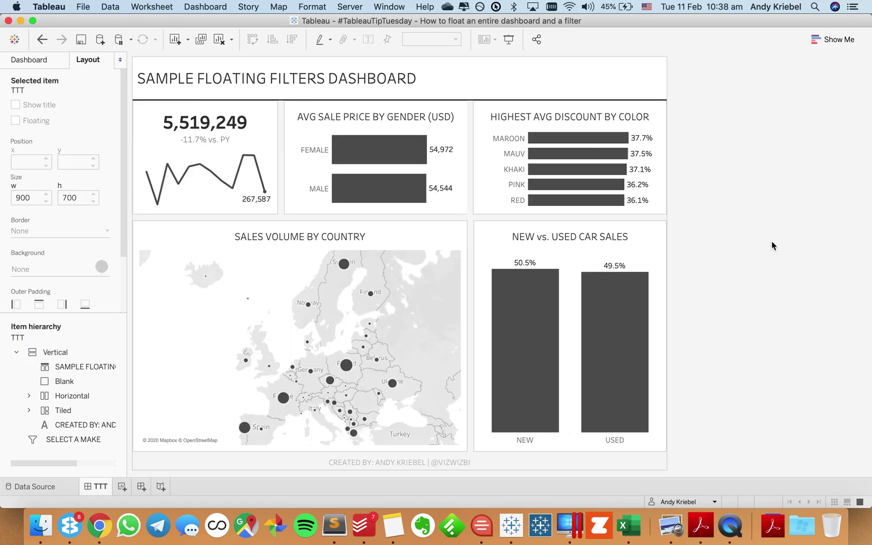
pyautogui.click(65, 440)
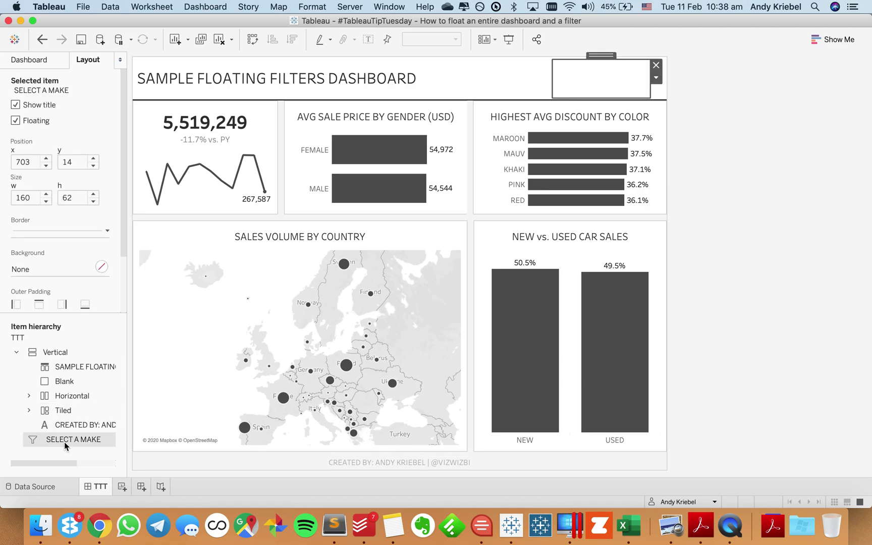
# - Bring the SELECT A MAKE filter to the front with Floating Order > Bring to Front
pyautogui.moveTo(64, 441)
pyautogui.mouseDown()
pyautogui.moveTo(69, 357)
pyautogui.moveTo(65, 443)
pyautogui.mouseUp()
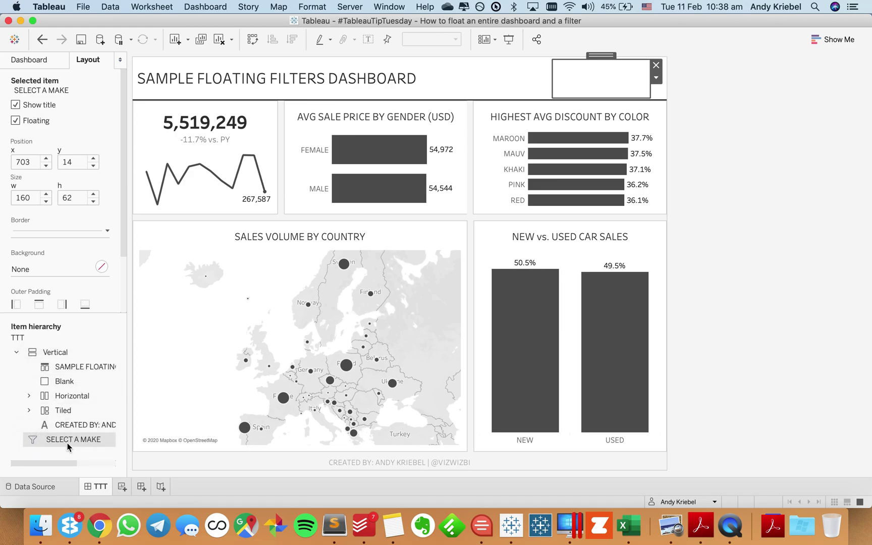
pyautogui.click(656, 80)
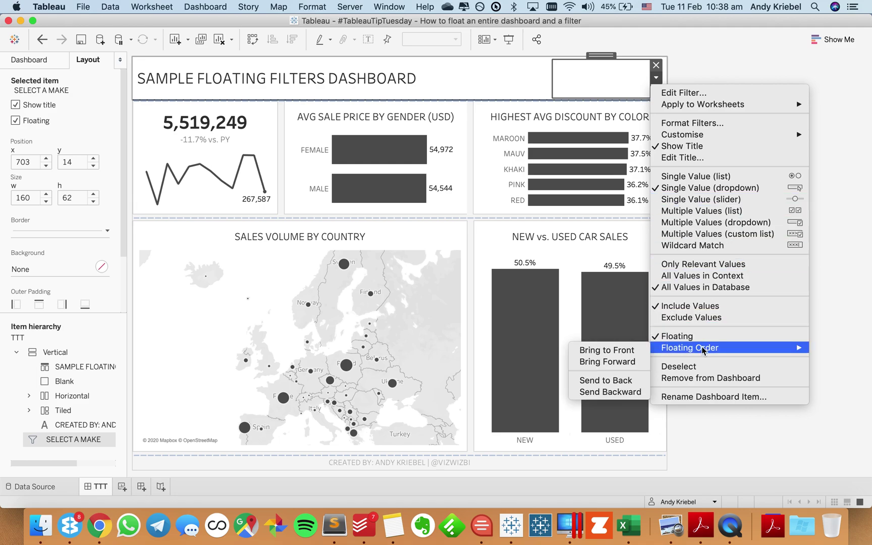
pyautogui.moveTo(668, 348)
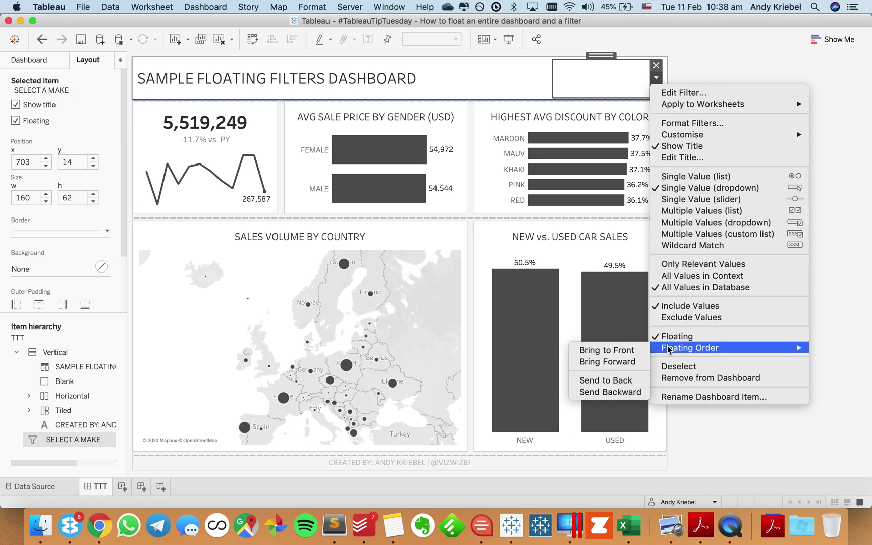
pyautogui.click(630, 352)
pyautogui.click(773, 275)
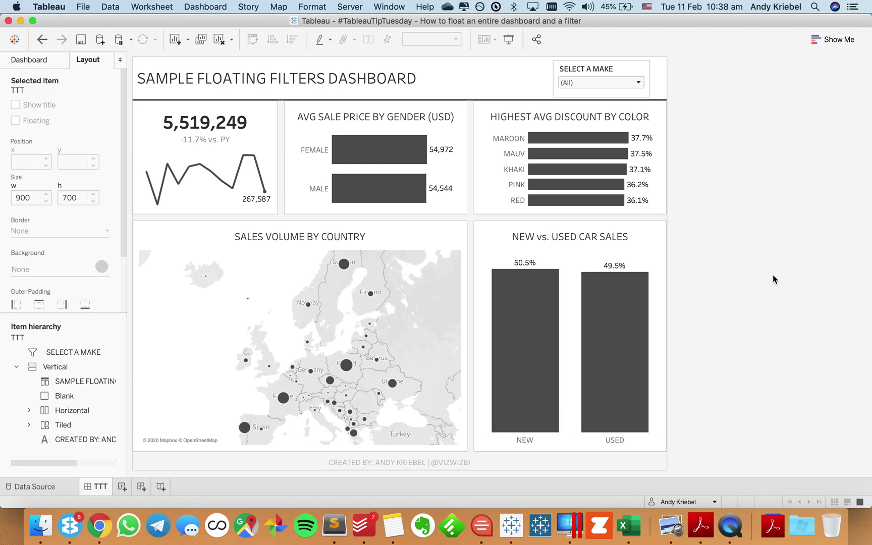
pyautogui.click(722, 147)
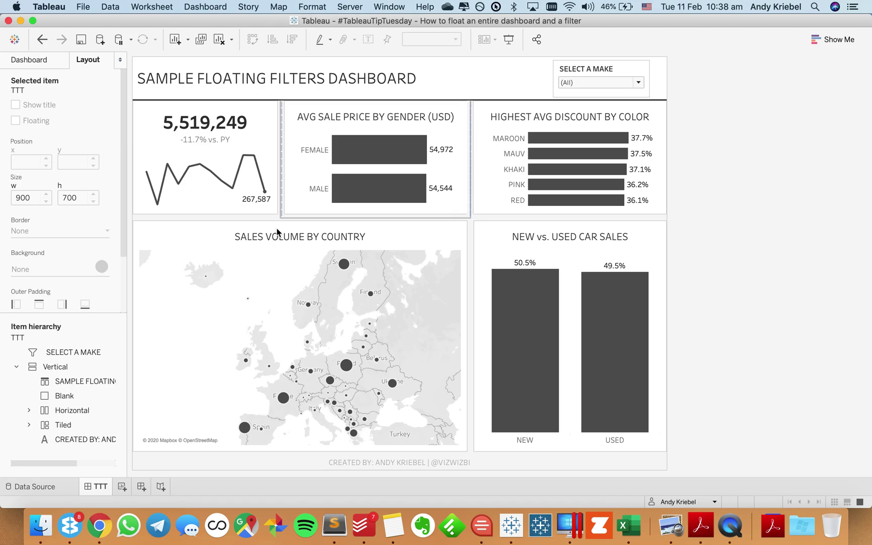
# - Select the title and Vertical containers, view the Dashboard pane's size and objects, then deselect
pyautogui.click(271, 81)
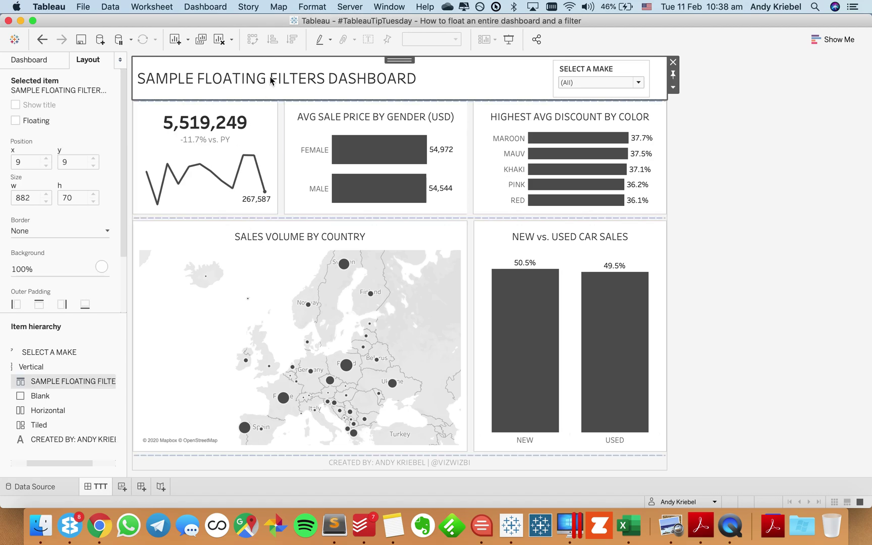
pyautogui.doubleClick(400, 60)
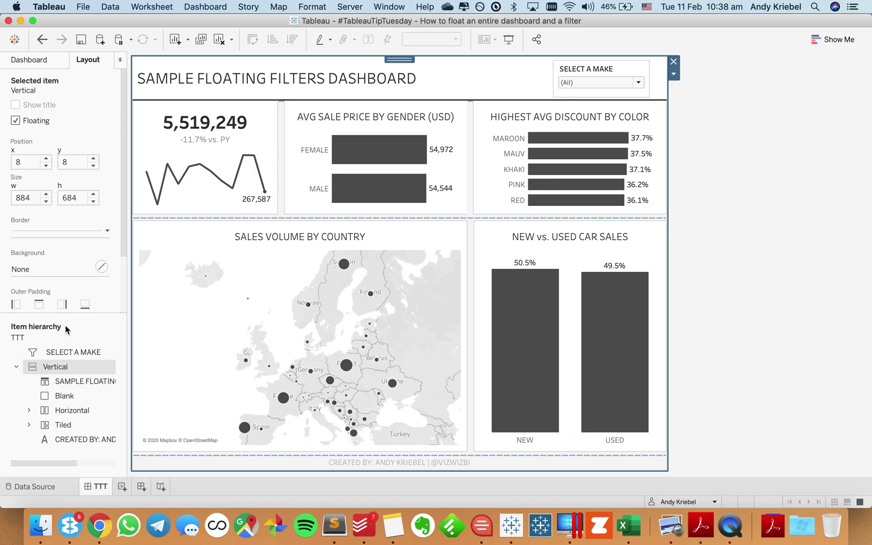
pyautogui.click(30, 59)
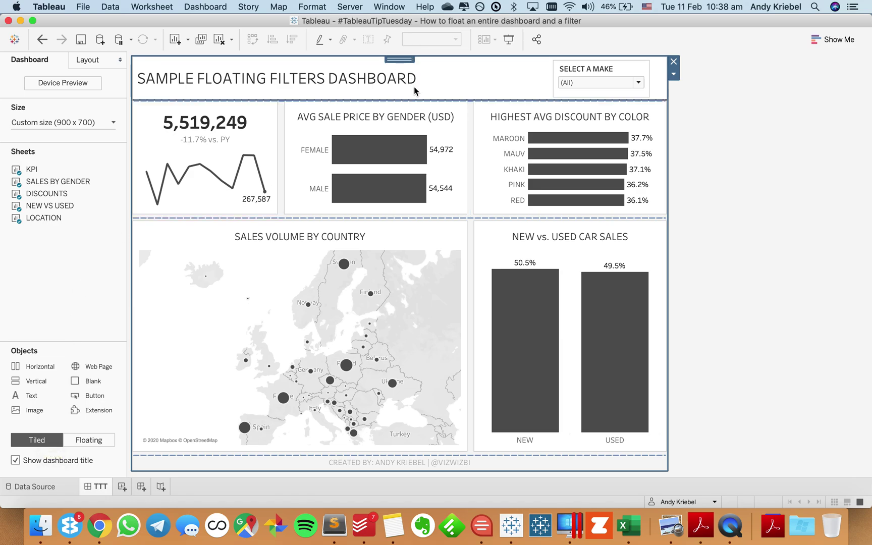
pyautogui.click(399, 78)
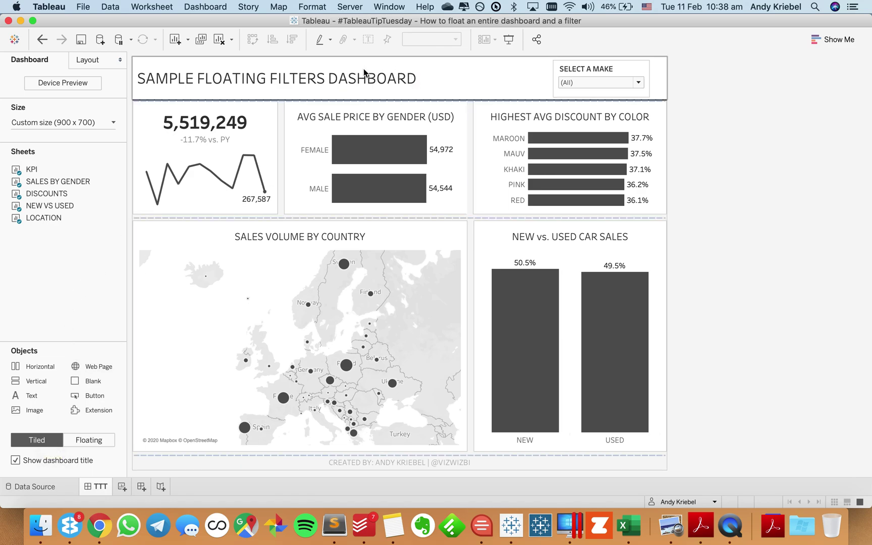
pyautogui.doubleClick(398, 59)
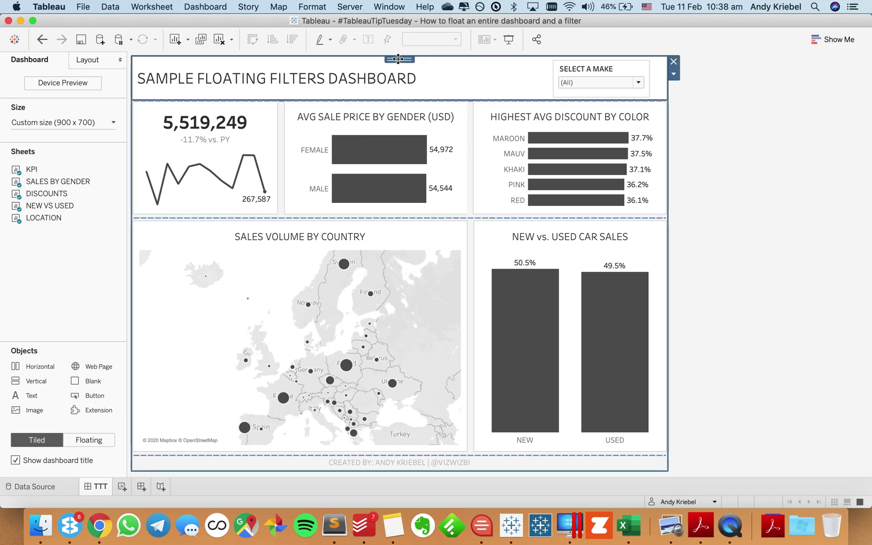
pyautogui.click(745, 173)
# - Save the workbook via Server > Tableau Public > Save to Tableau Public
pyautogui.click(351, 8)
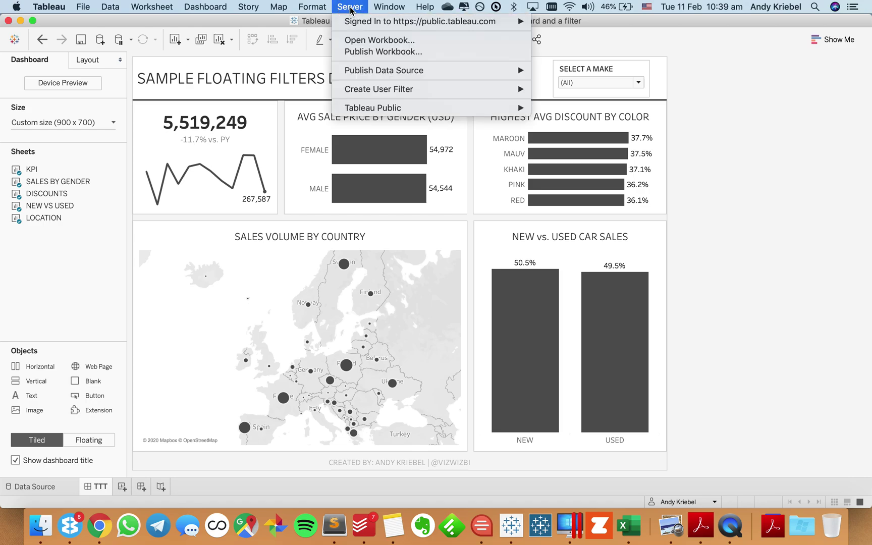
pyautogui.moveTo(438, 109)
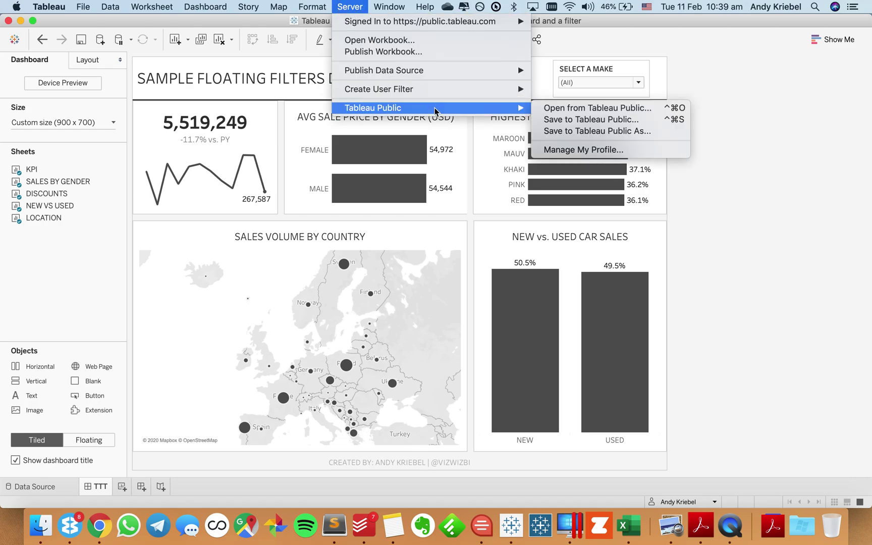
pyautogui.click(558, 119)
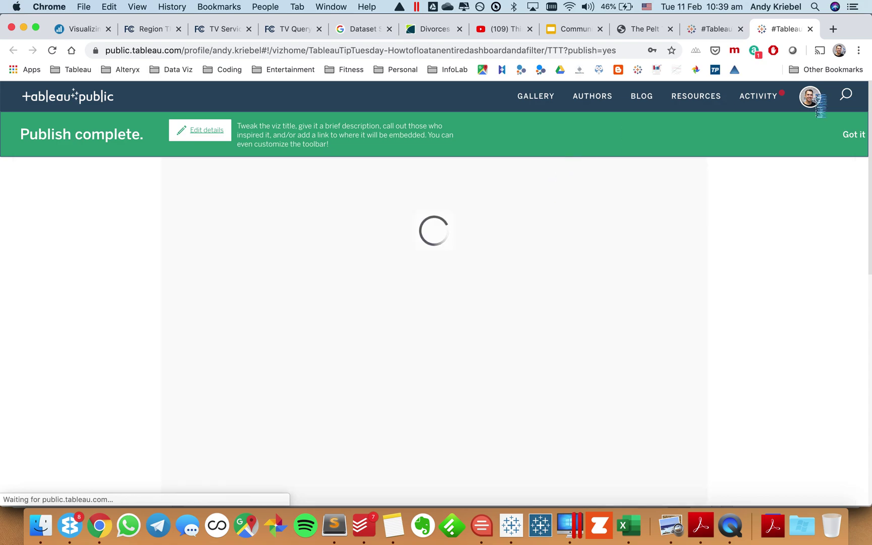
# - Dismiss the Publish complete banner and close the published dashboard's browser tab
pyautogui.click(855, 136)
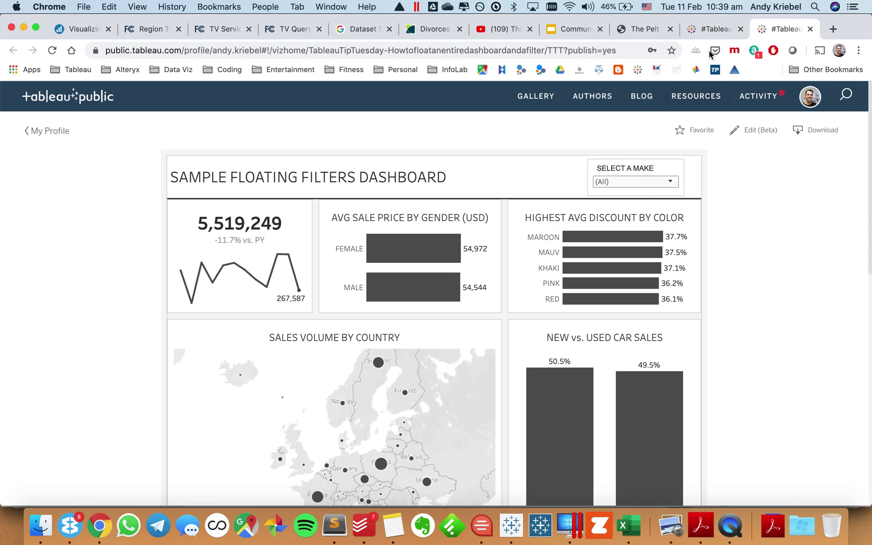
pyautogui.click(740, 32)
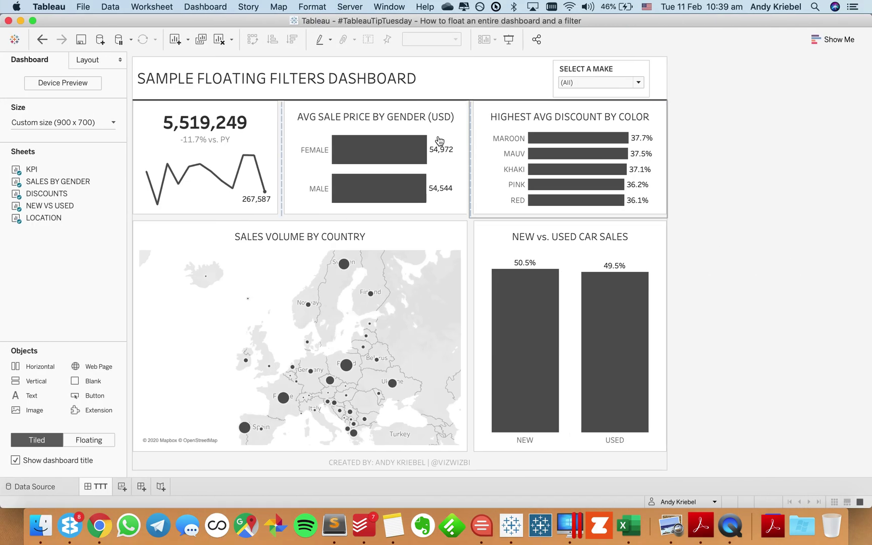
pyautogui.click(398, 76)
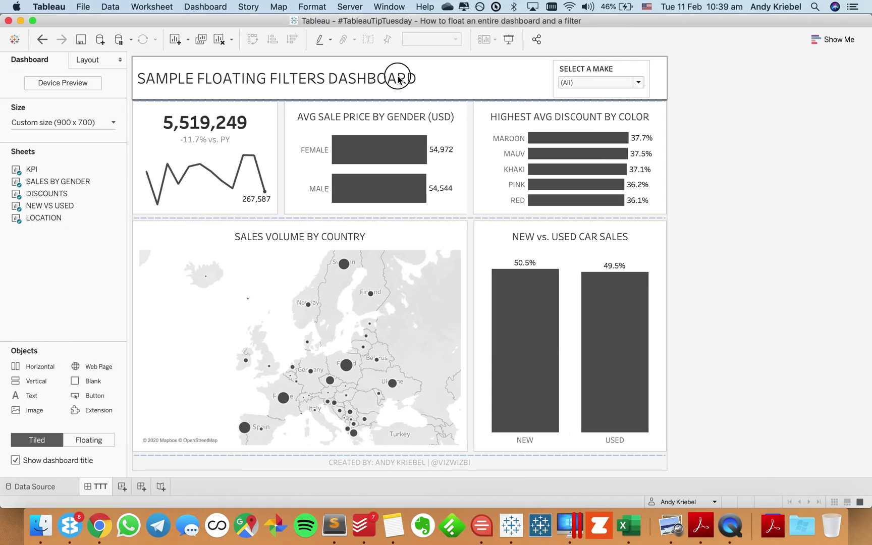
pyautogui.doubleClick(397, 60)
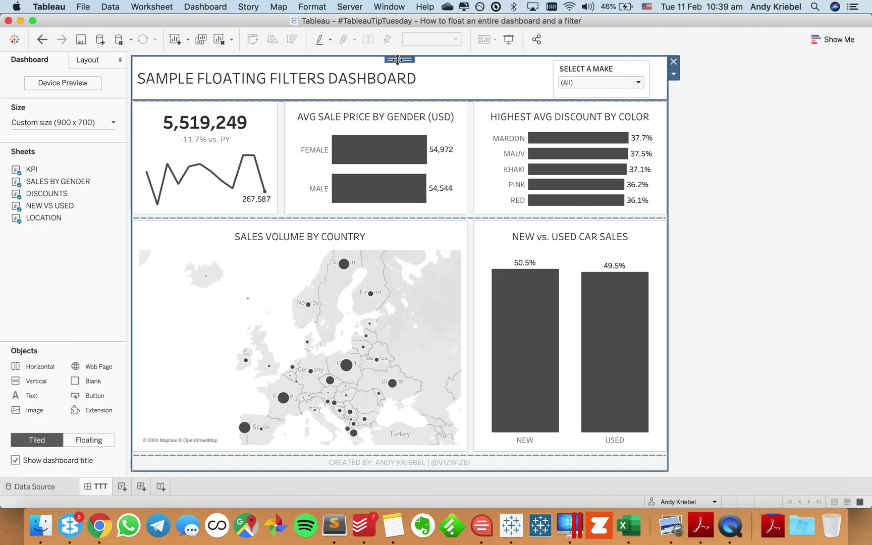
pyautogui.click(674, 75)
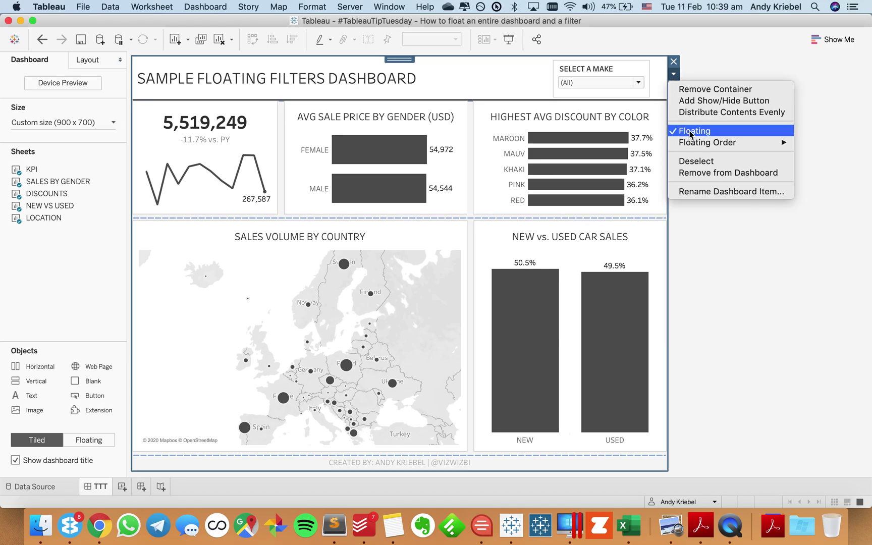
pyautogui.click(592, 70)
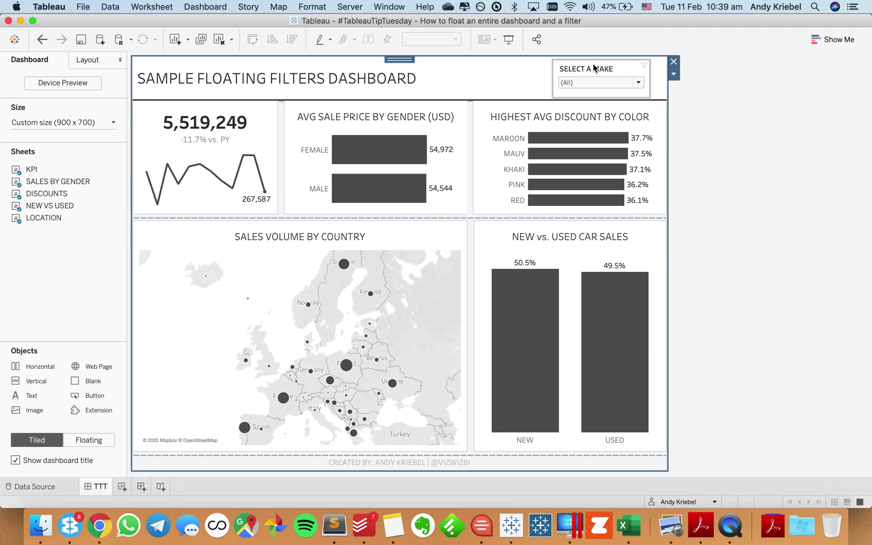
pyautogui.click(805, 157)
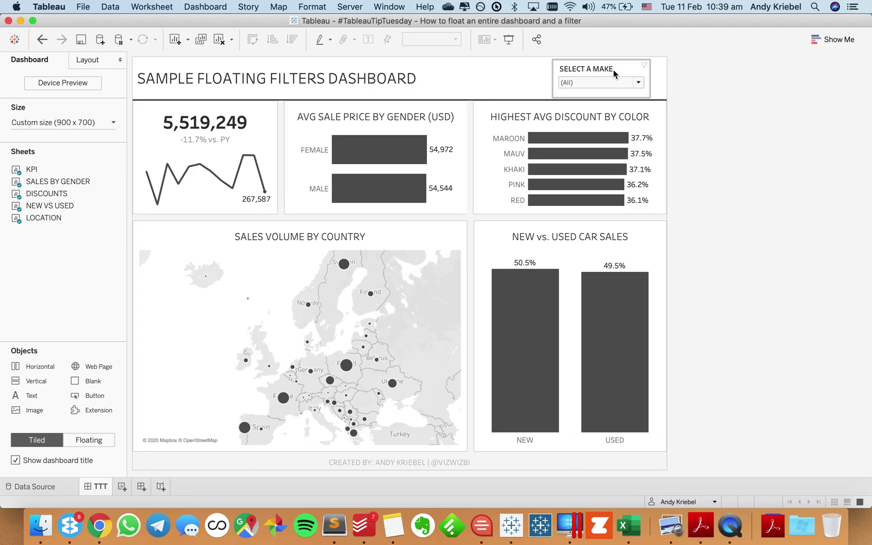